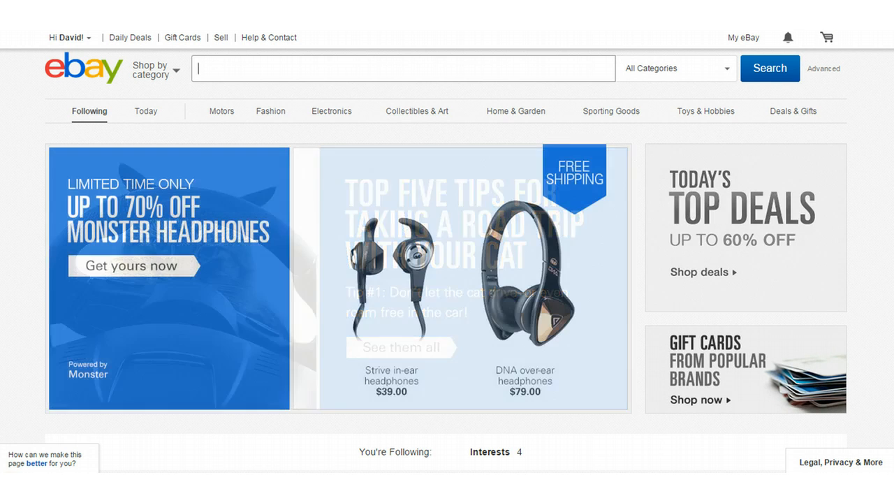
Step: From the home page, open Sell and choose Sell it myself to begin a listing
{"action": "left_click", "coordinate": [220, 40]}
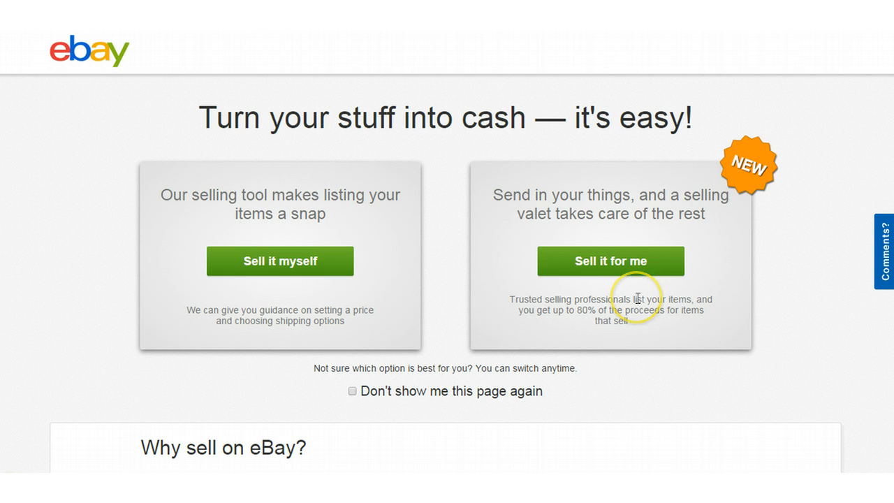
{"action": "left_click", "coordinate": [260, 256]}
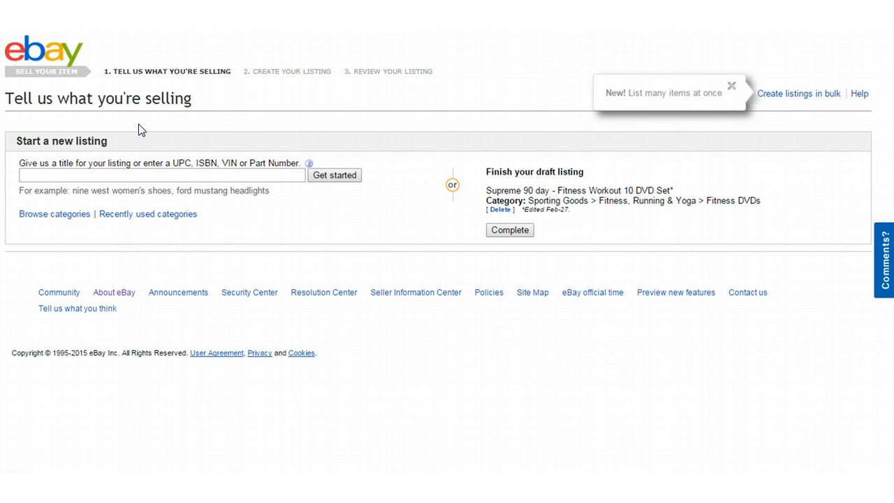
Step: Enter 'Supreme 90 day workout' as the new listing's title
{"action": "left_click", "coordinate": [38, 174]}
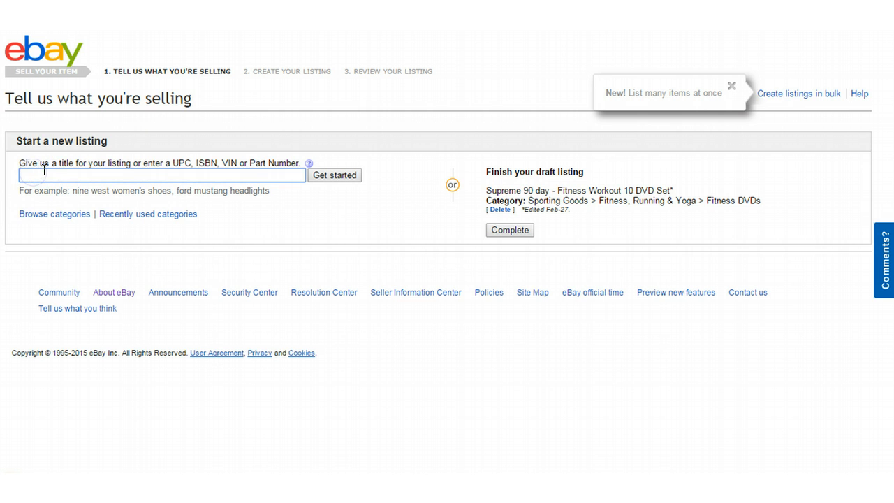
{"action": "type", "text": "Supreme 90 day work"}
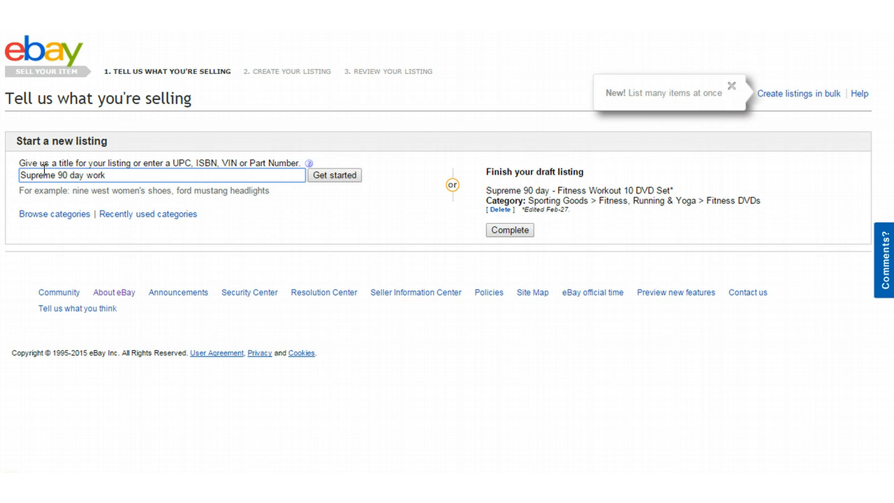
{"action": "type", "text": "out"}
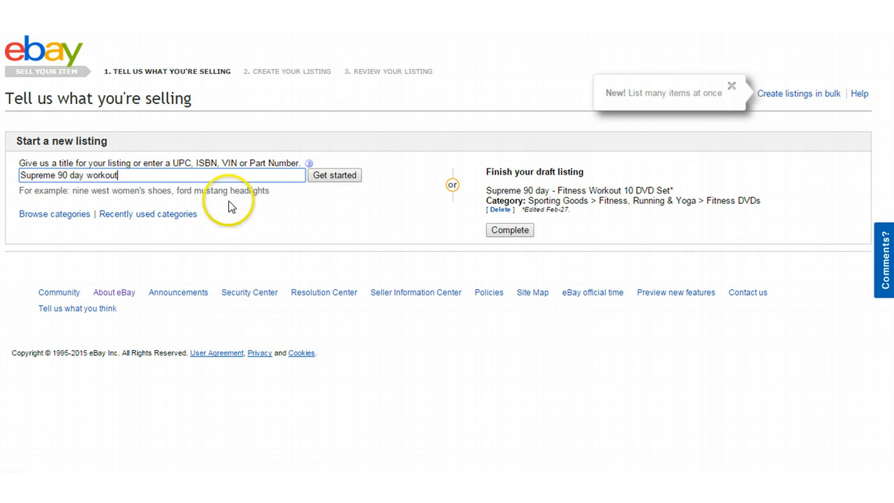
Step: Get category suggestions and tick Fitness, Running & Yoga > Fitness DVDs as the category
{"action": "left_click", "coordinate": [321, 177]}
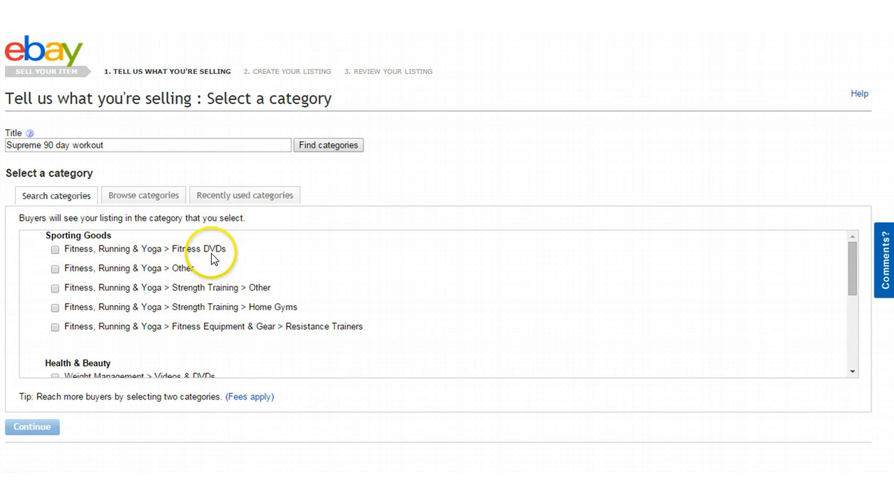
{"action": "left_click", "coordinate": [54, 249]}
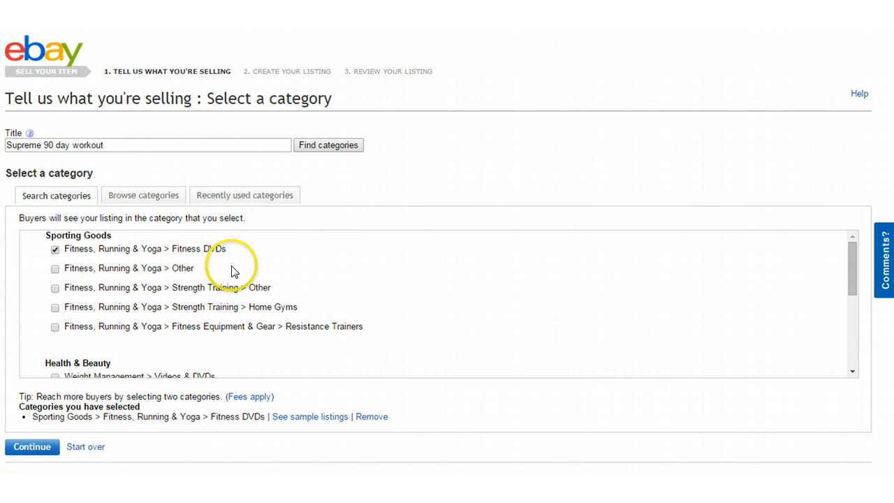
{"action": "scroll", "coordinate": [223, 270], "scroll_direction": "down", "scroll_amount": 1}
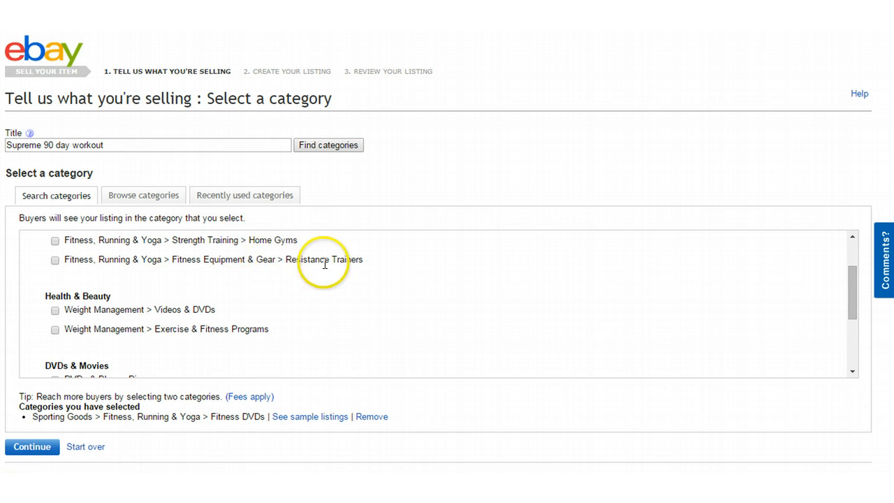
{"action": "scroll", "coordinate": [265, 292], "scroll_direction": "down", "scroll_amount": 1}
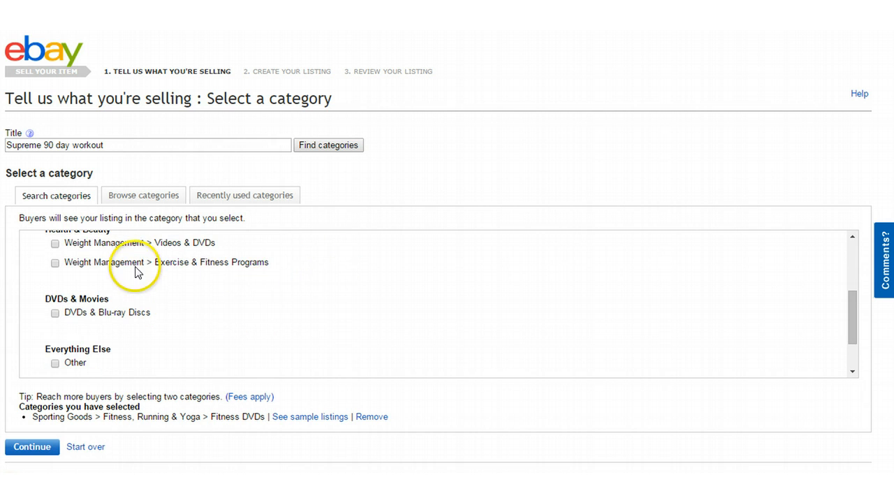
{"action": "scroll", "coordinate": [197, 273], "scroll_direction": "up", "scroll_amount": 1}
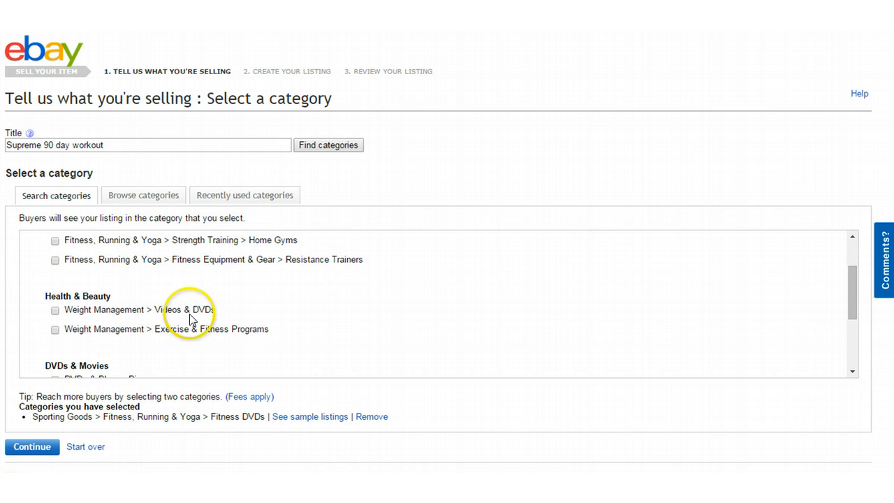
{"action": "scroll", "coordinate": [158, 333], "scroll_direction": "down", "scroll_amount": 1}
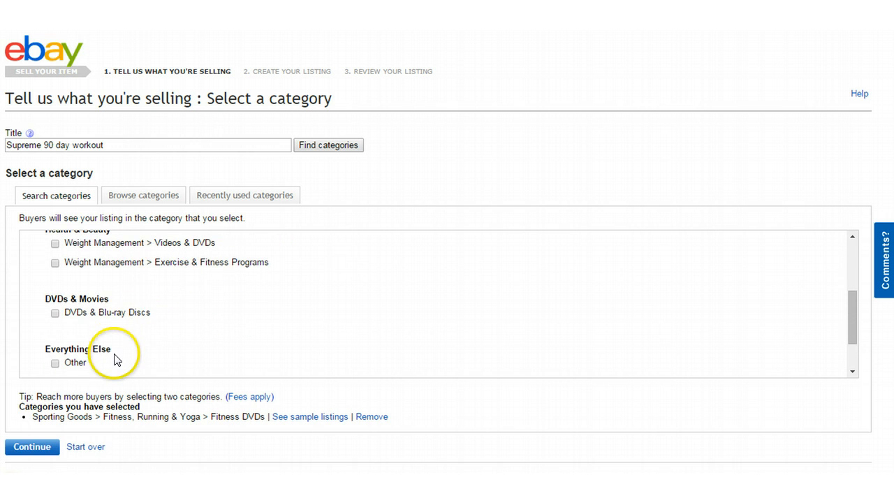
{"action": "scroll", "coordinate": [115, 356], "scroll_direction": "down", "scroll_amount": 1}
{"action": "scroll", "coordinate": [180, 333], "scroll_direction": "up", "scroll_amount": 3}
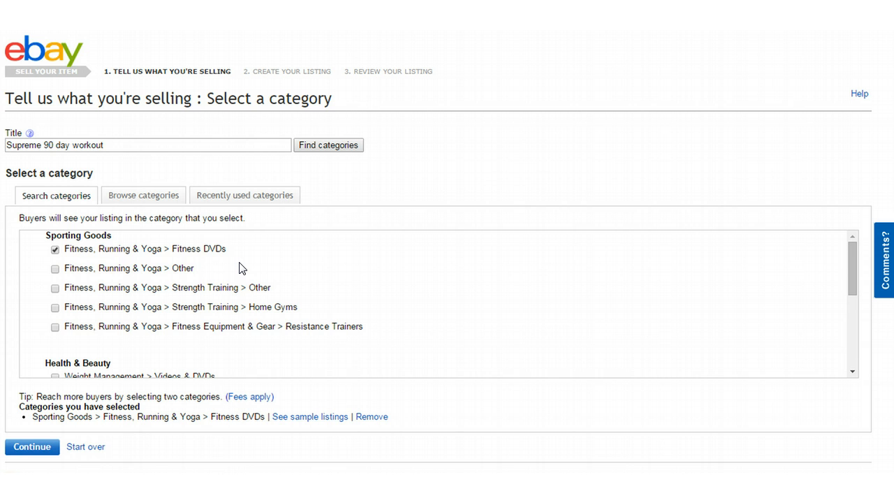
{"action": "scroll", "coordinate": [241, 265], "scroll_direction": "down", "scroll_amount": 2}
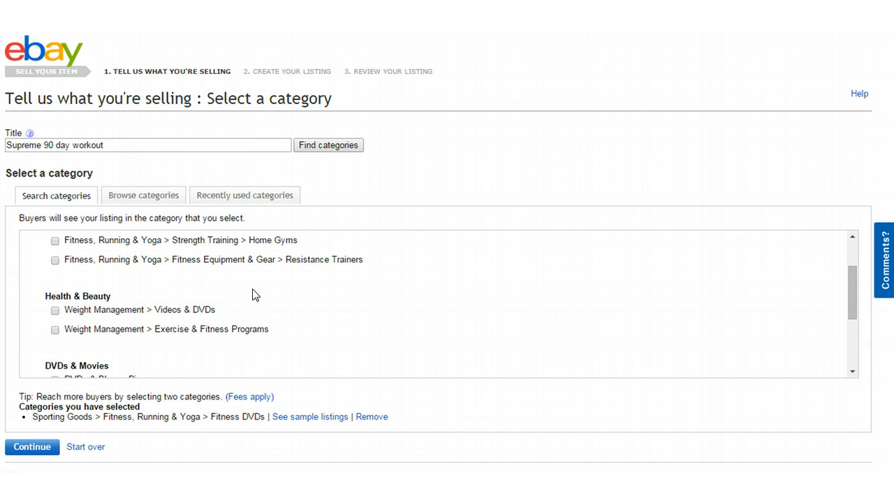
{"action": "scroll", "coordinate": [251, 293], "scroll_direction": "down", "scroll_amount": 4}
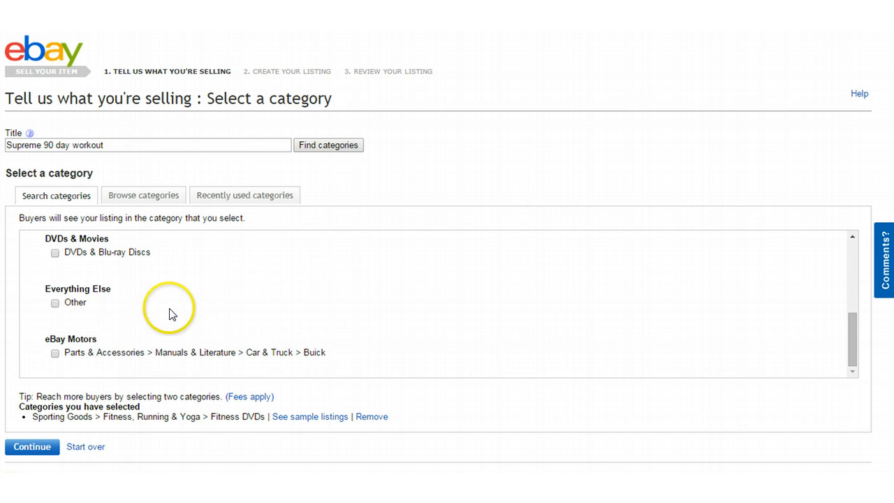
{"action": "scroll", "coordinate": [112, 268], "scroll_direction": "up", "scroll_amount": 4}
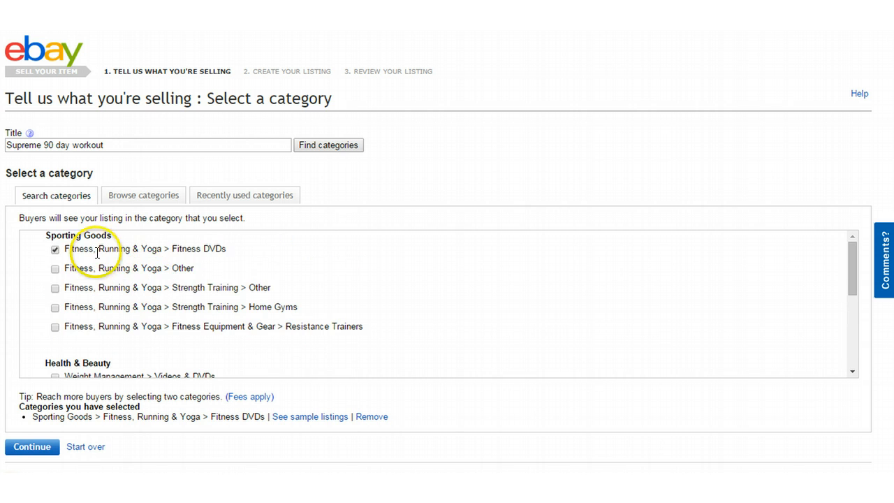
{"action": "scroll", "coordinate": [203, 287], "scroll_direction": "down", "scroll_amount": 4}
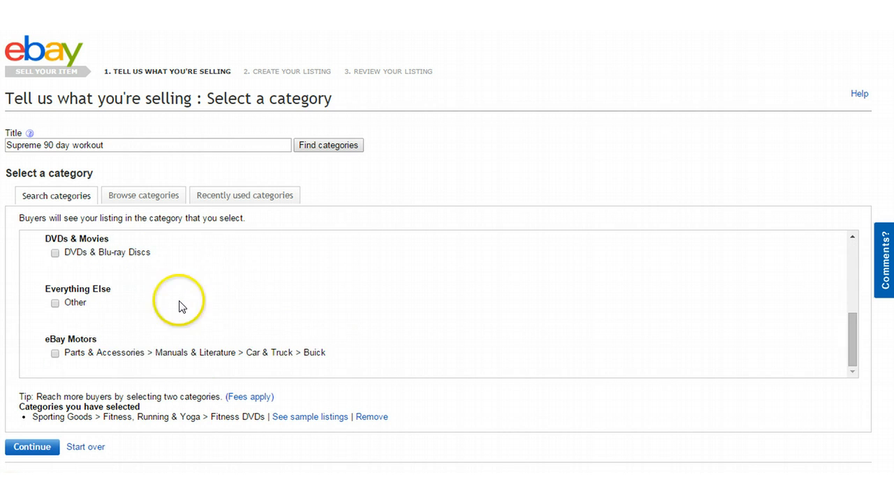
{"action": "scroll", "coordinate": [83, 408], "scroll_direction": "down", "scroll_amount": 2}
Step: Continue to the listing form and capitalise 'Day' and 'Workout' in the title
{"action": "left_click", "coordinate": [36, 382]}
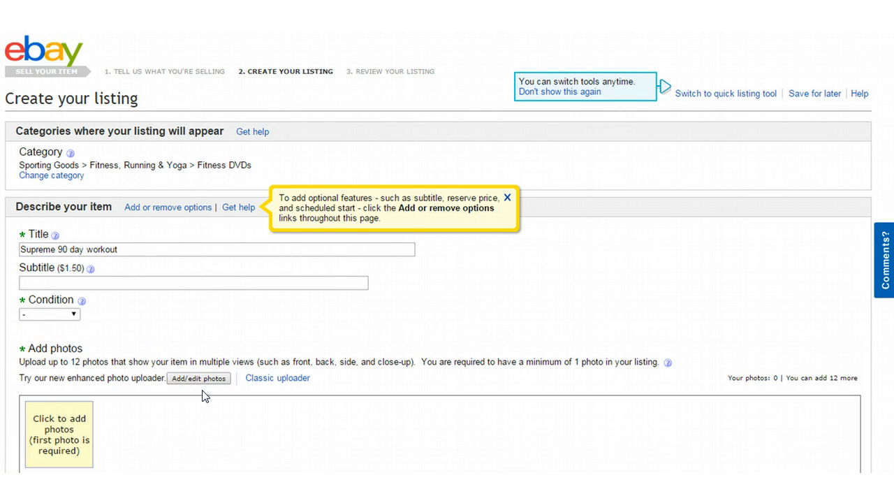
{"action": "left_click", "coordinate": [75, 250]}
{"action": "key", "text": "BackSpace"}
{"action": "type", "text": "D"}
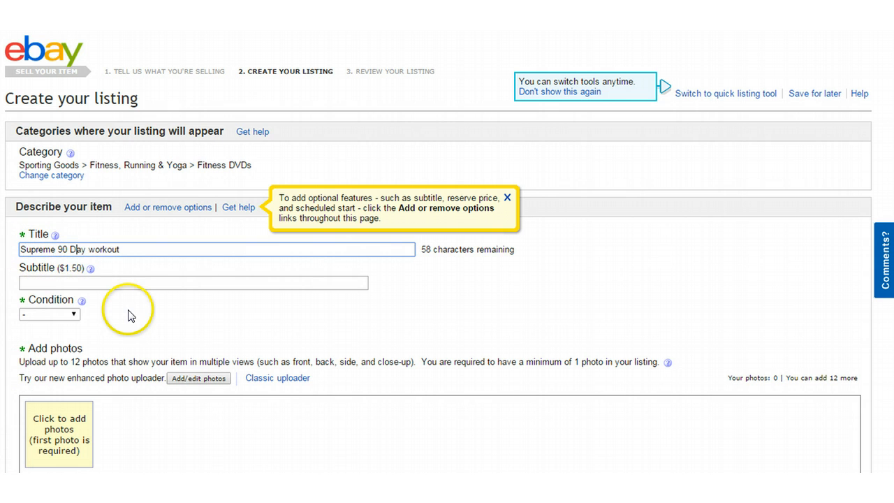
{"action": "key", "text": "Right"}
{"action": "key", "text": "Right"}
{"action": "key", "text": "Right"}
{"action": "type", "text": "W"}
{"action": "key", "text": "Delete"}
{"action": "key", "text": "Left"}
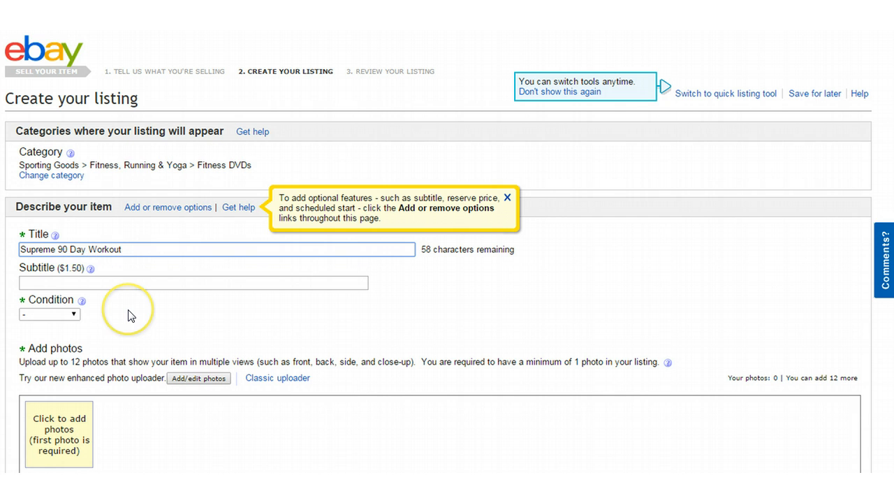
Step: Extend the title with '- Fitness 10 DVD Set - Brand New'
{"action": "type", "text": "- Fitness"}
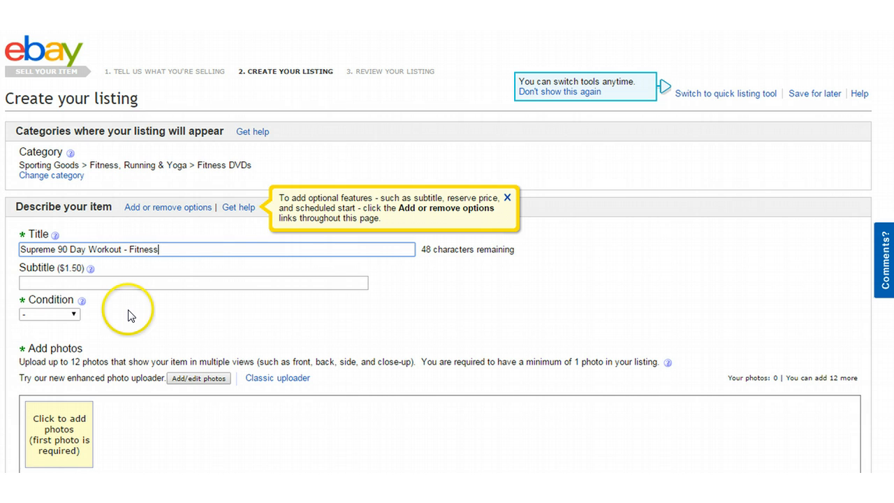
{"action": "type", "text": " Wor"}
{"action": "key", "text": "BackSpace"}
{"action": "key", "text": "BackSpace"}
{"action": "key", "text": "BackSpace"}
{"action": "type", "text": "DVDs "}
{"action": "type", "text": "10"}
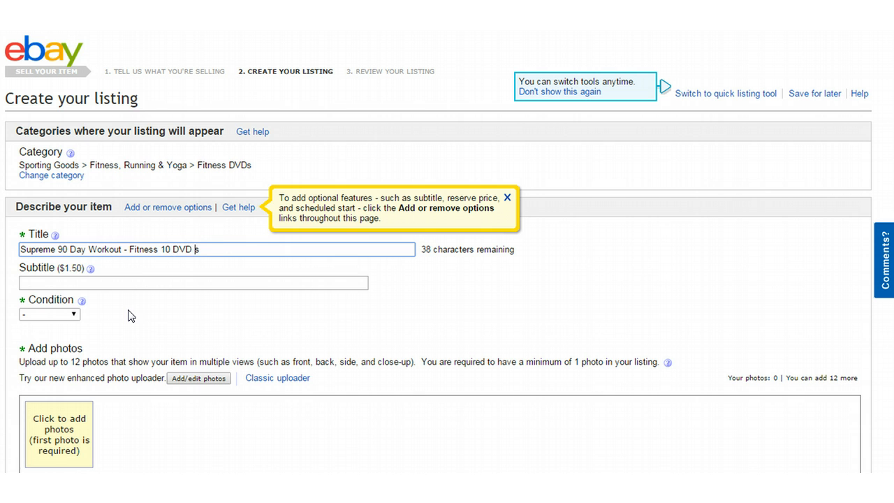
{"action": "type", "text": " Set -Brand New"}
{"action": "key", "text": "BackSpace"}
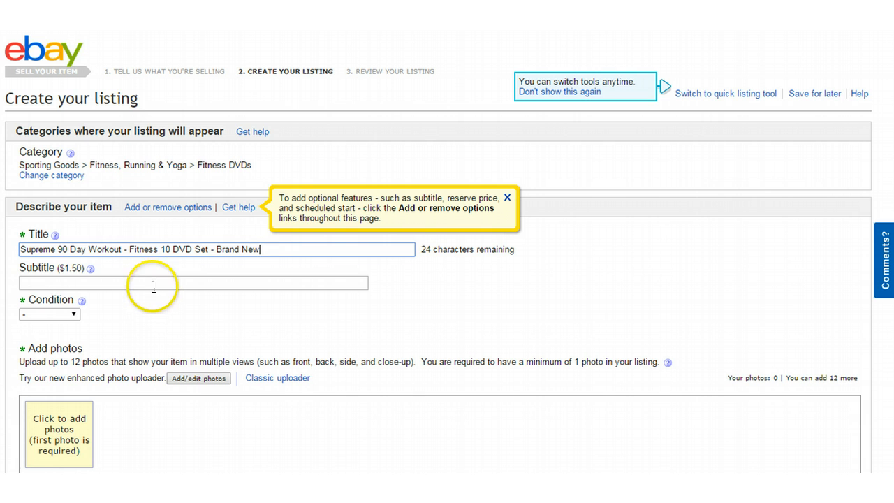
Step: Select the full listing title and place the cursor in the subtitle field
{"action": "scroll", "coordinate": [160, 134], "scroll_direction": "down", "scroll_amount": 2}
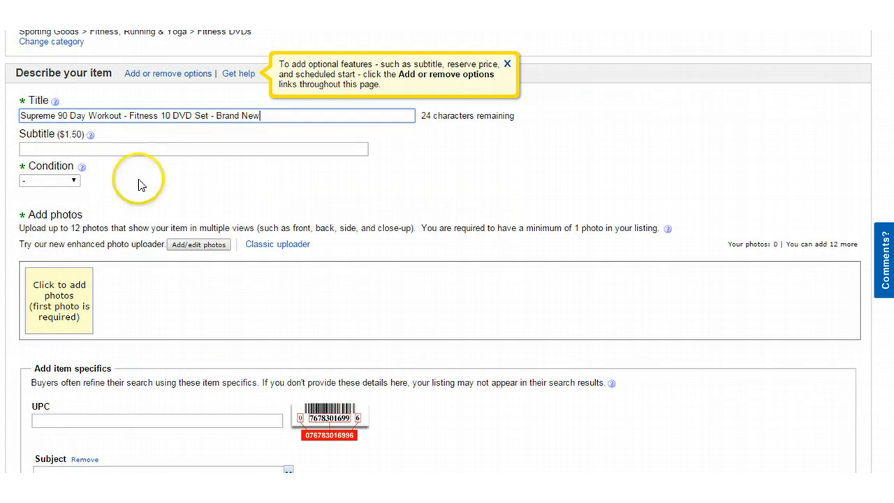
{"action": "left_click", "coordinate": [42, 148]}
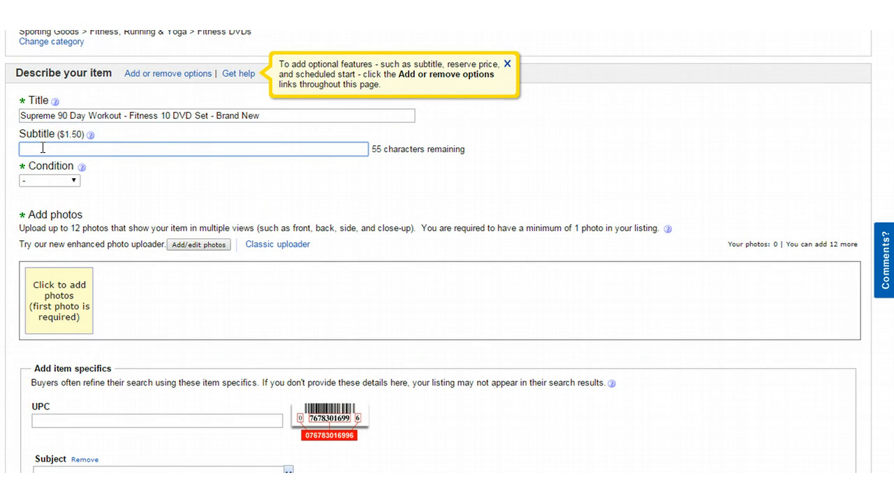
{"action": "left_click", "coordinate": [49, 147]}
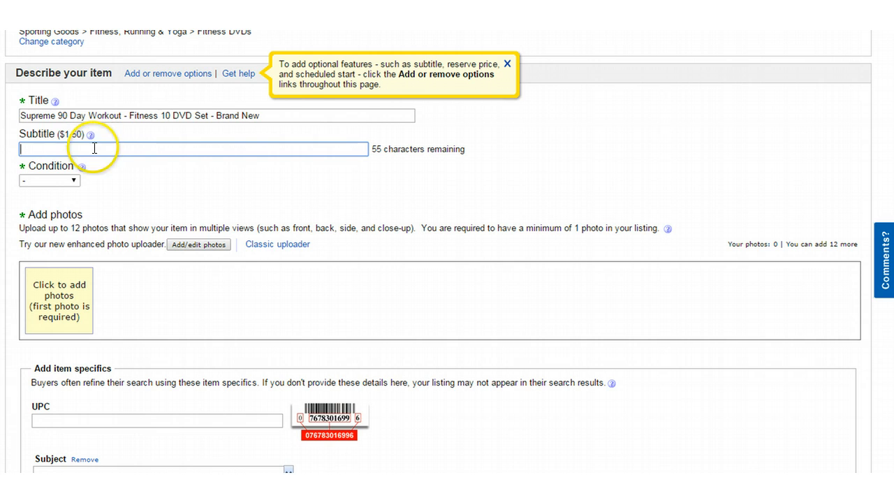
{"action": "left_click_drag", "start_coordinate": [21, 115], "coordinate": [301, 110]}
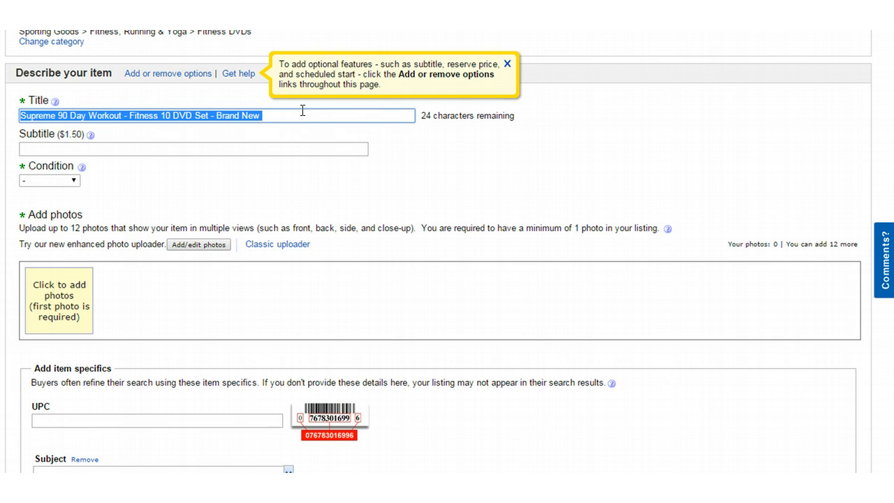
{"action": "left_click", "coordinate": [105, 150]}
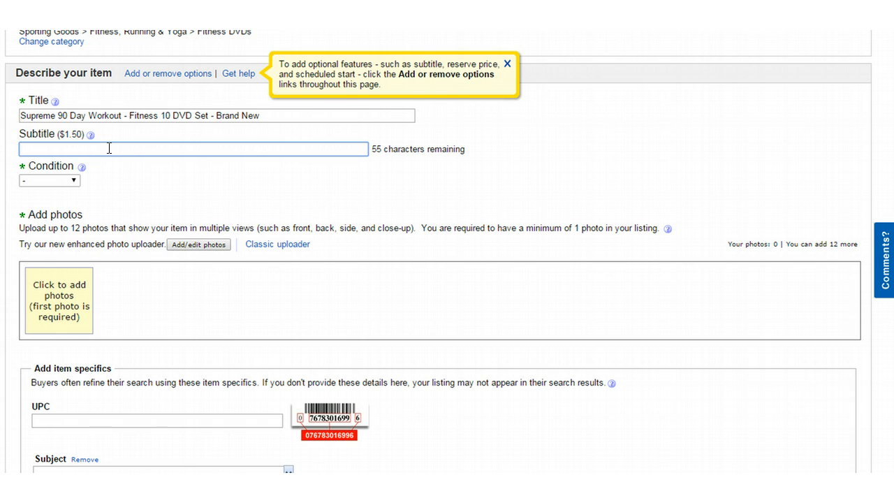
{"action": "left_click", "coordinate": [40, 147]}
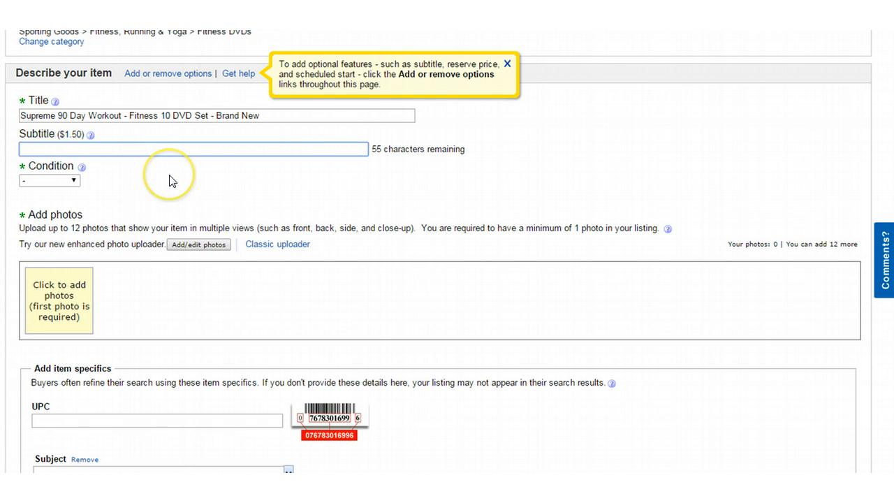
Step: Pick Brand New in the Condition dropdown, try Like New, then return to Brand New
{"action": "left_click", "coordinate": [74, 180]}
{"action": "left_click", "coordinate": [49, 203]}
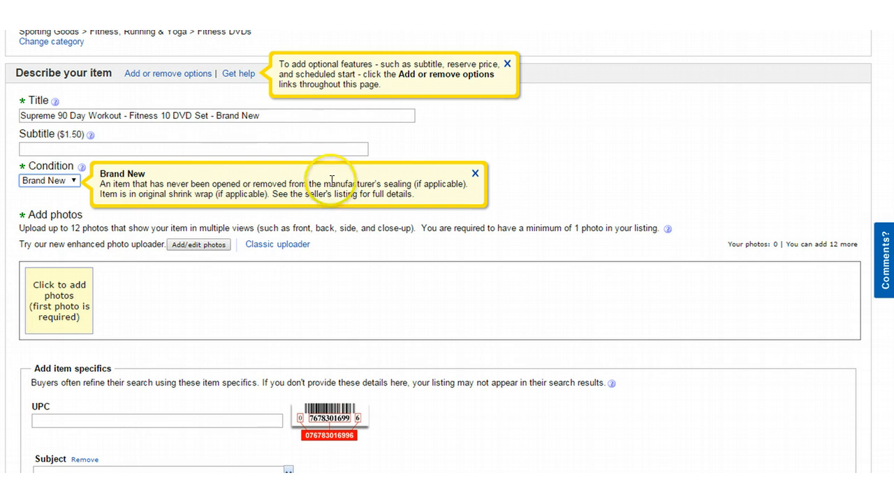
{"action": "left_click", "coordinate": [72, 182]}
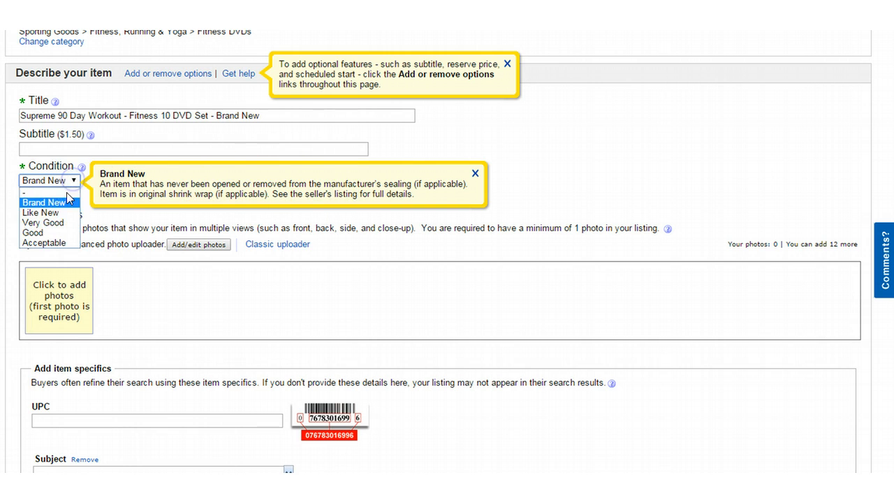
{"action": "left_click", "coordinate": [43, 201]}
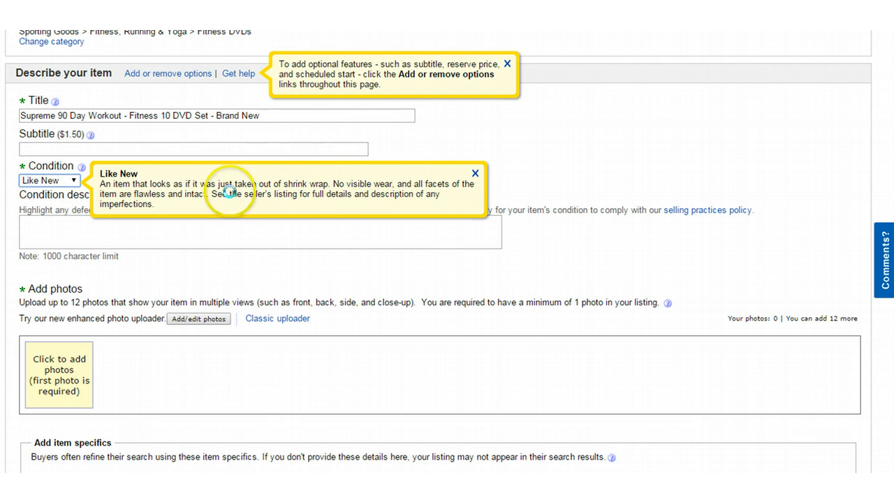
{"action": "left_click", "coordinate": [74, 183]}
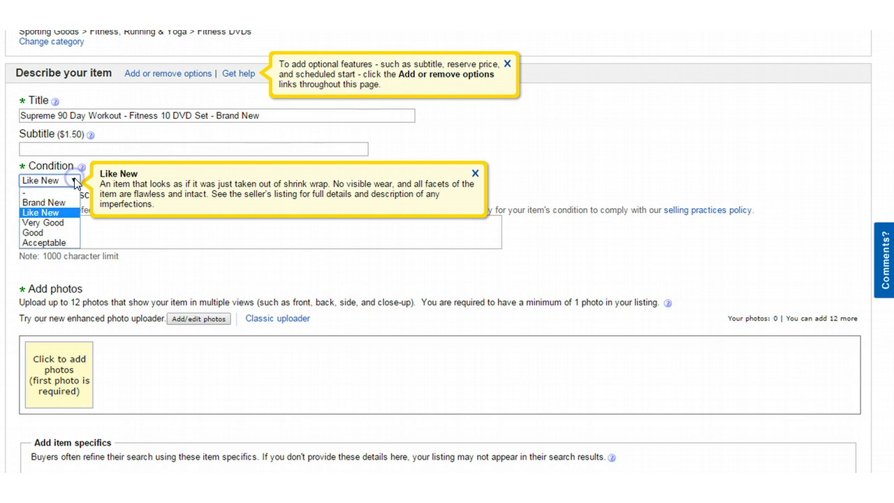
{"action": "left_click", "coordinate": [49, 201]}
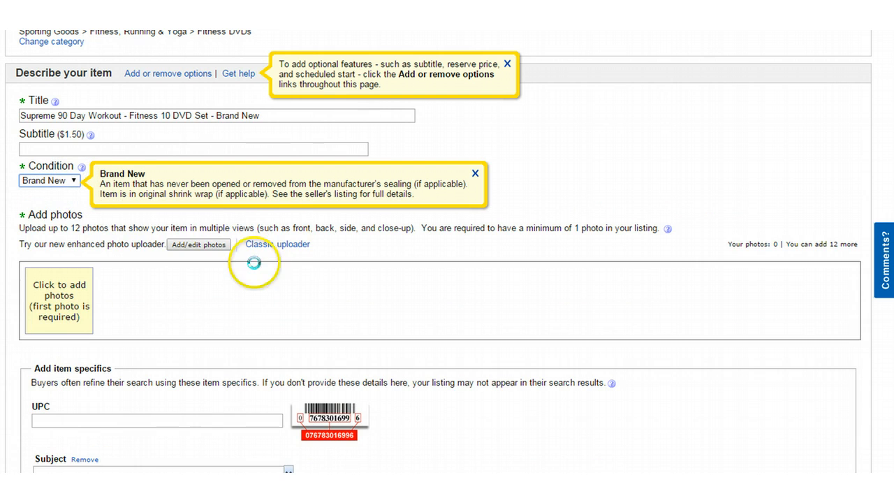
Step: Upload Supreme2.jpg and supp0.jpg as the listing's photos
{"action": "left_click", "coordinate": [58, 299]}
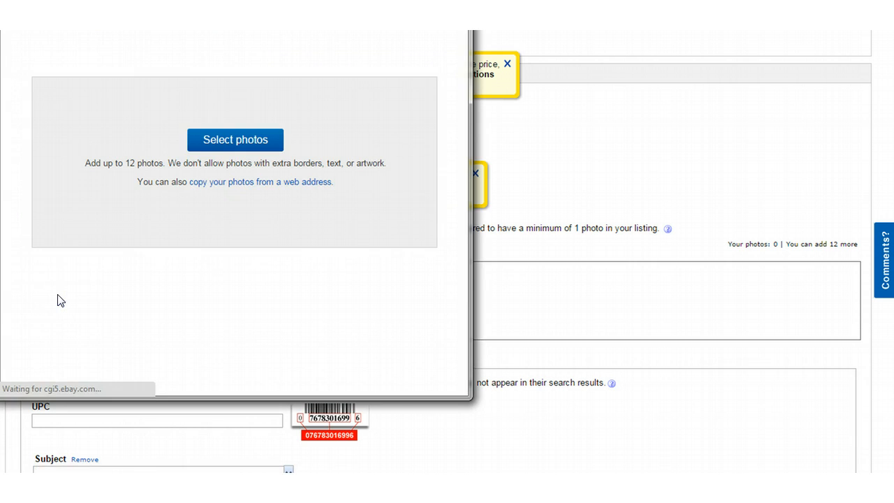
{"action": "left_click", "coordinate": [219, 142]}
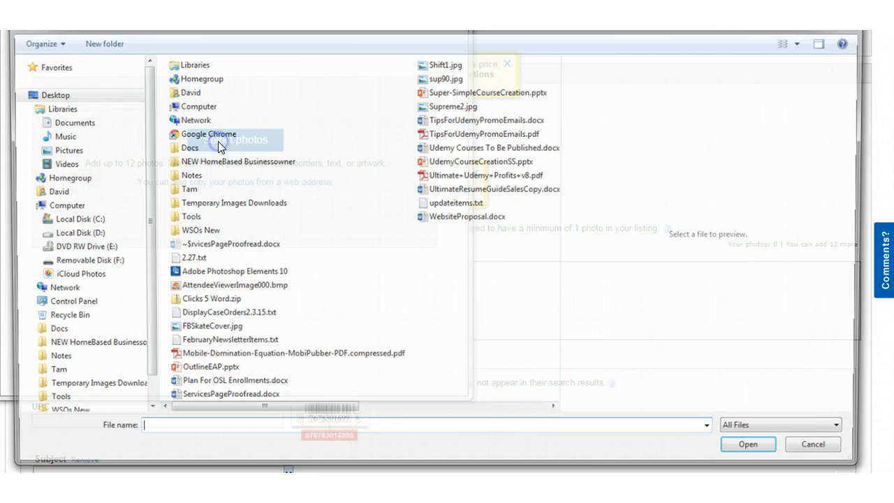
{"action": "left_click", "coordinate": [438, 106]}
{"action": "double_click", "coordinate": [171, 81]}
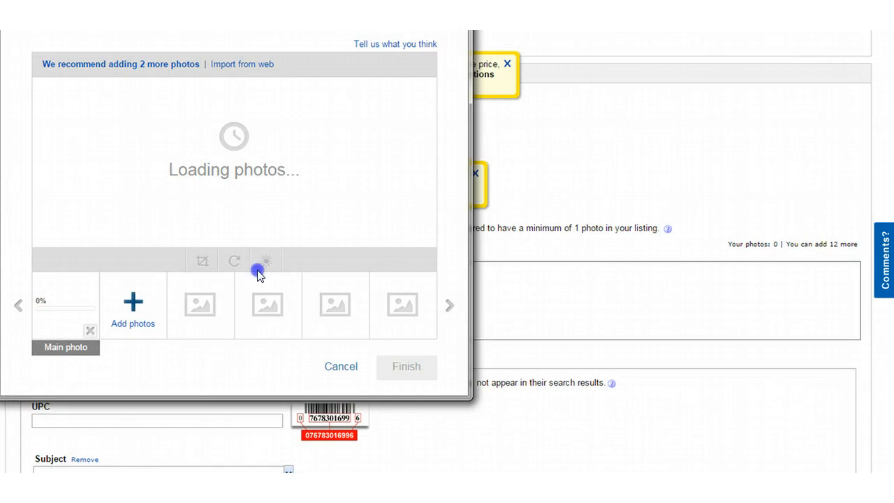
{"action": "left_click", "coordinate": [133, 301]}
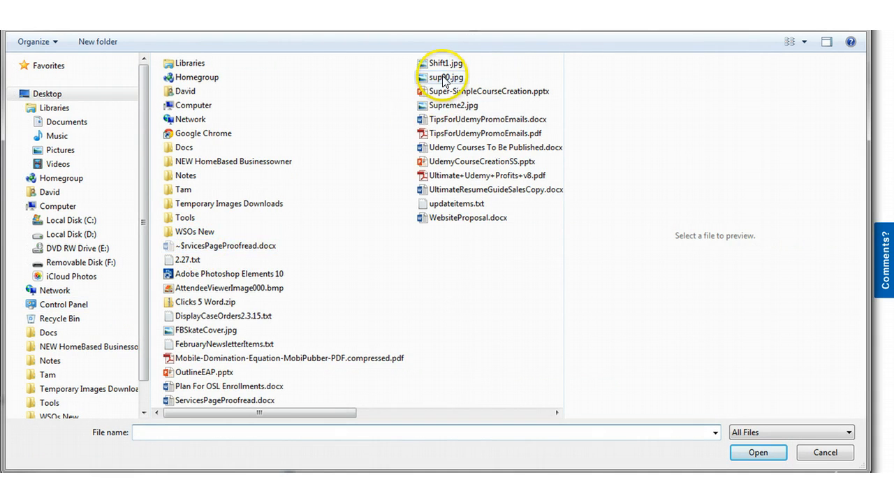
{"action": "left_click", "coordinate": [442, 77]}
{"action": "double_click", "coordinate": [181, 79]}
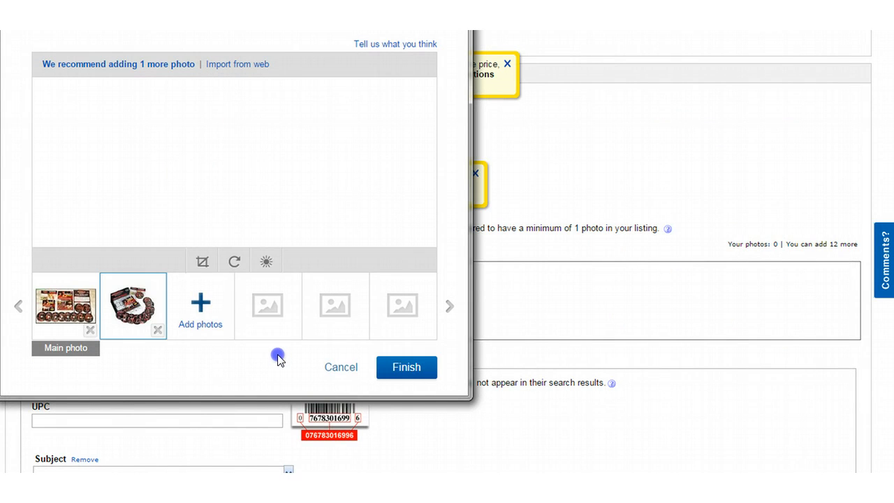
{"action": "left_click", "coordinate": [398, 368]}
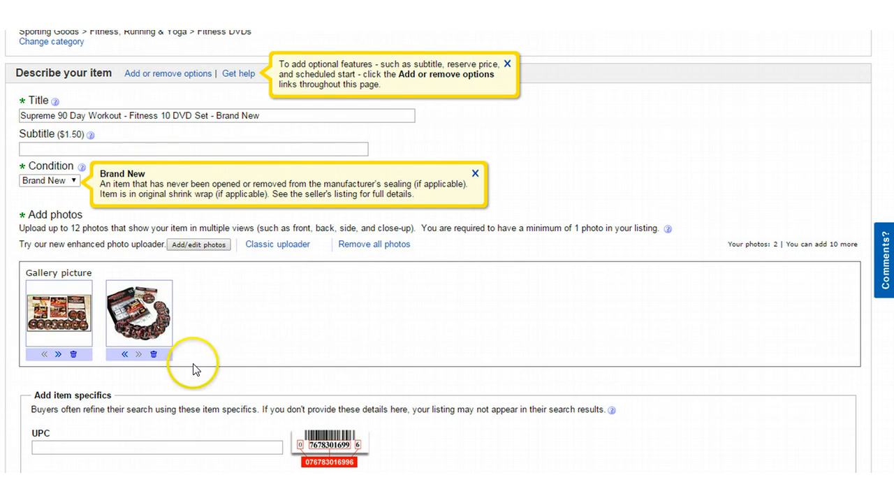
{"action": "scroll", "coordinate": [223, 299], "scroll_direction": "down", "scroll_amount": 1}
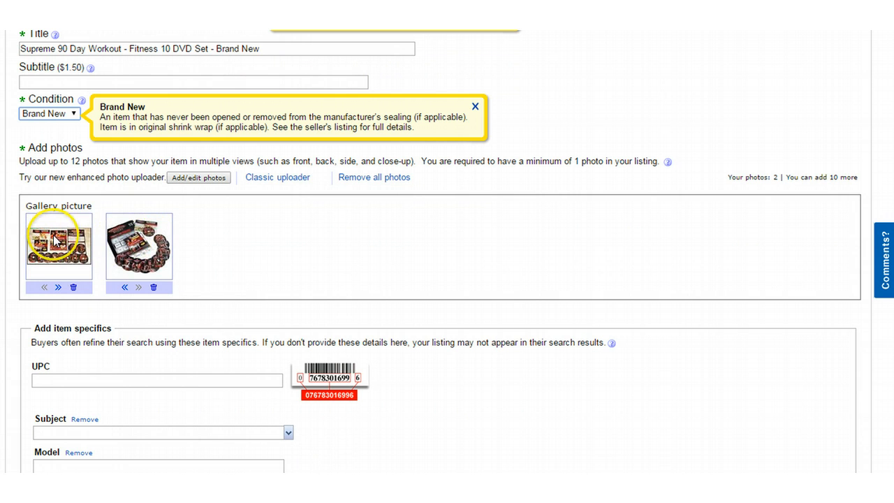
Step: Move the second photo ahead of the first so the disc spread becomes the gallery picture
{"action": "left_click", "coordinate": [142, 243]}
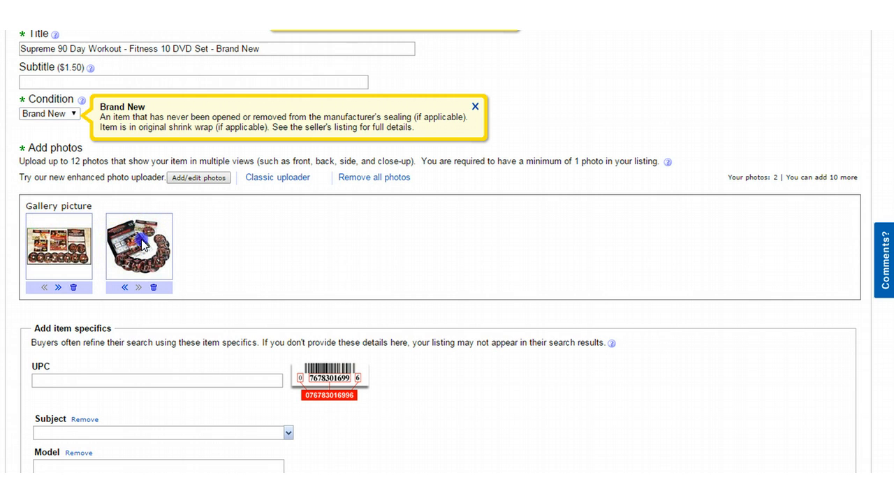
{"action": "left_click_drag", "start_coordinate": [95, 232], "coordinate": [61, 234]}
{"action": "left_click_drag", "start_coordinate": [141, 241], "coordinate": [167, 232]}
{"action": "left_click", "coordinate": [59, 287]}
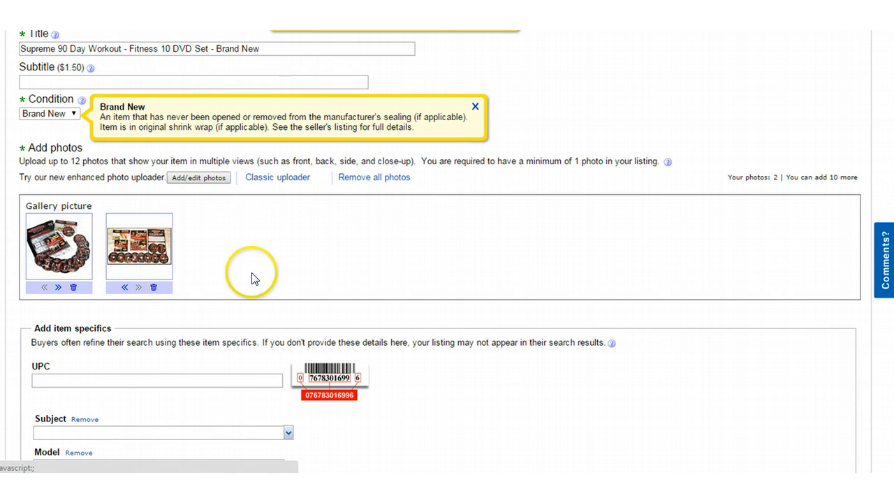
{"action": "scroll", "coordinate": [248, 255], "scroll_direction": "down", "scroll_amount": 1}
{"action": "scroll", "coordinate": [231, 255], "scroll_direction": "up", "scroll_amount": 1}
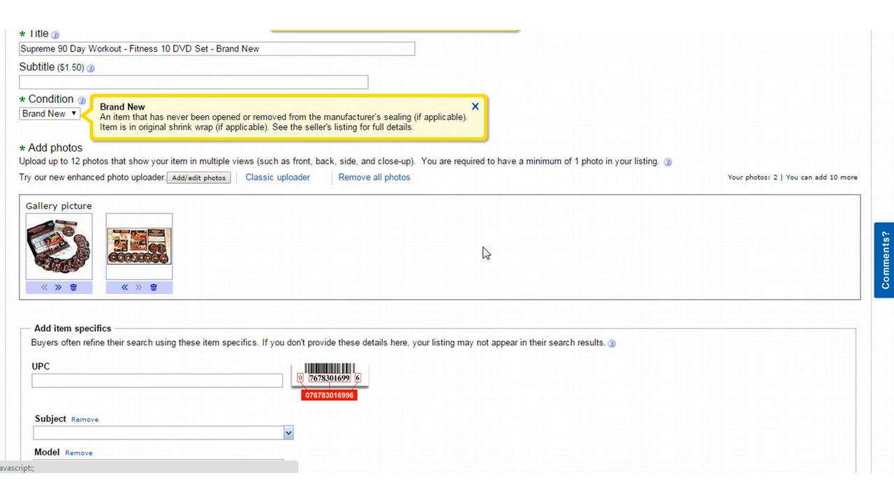
Step: Under Add item specifics, remove Subject, Model, MPN and Country/Region of Manufacture
{"action": "scroll", "coordinate": [433, 251], "scroll_direction": "down", "scroll_amount": 2}
{"action": "scroll", "coordinate": [447, 293], "scroll_direction": "down", "scroll_amount": 2}
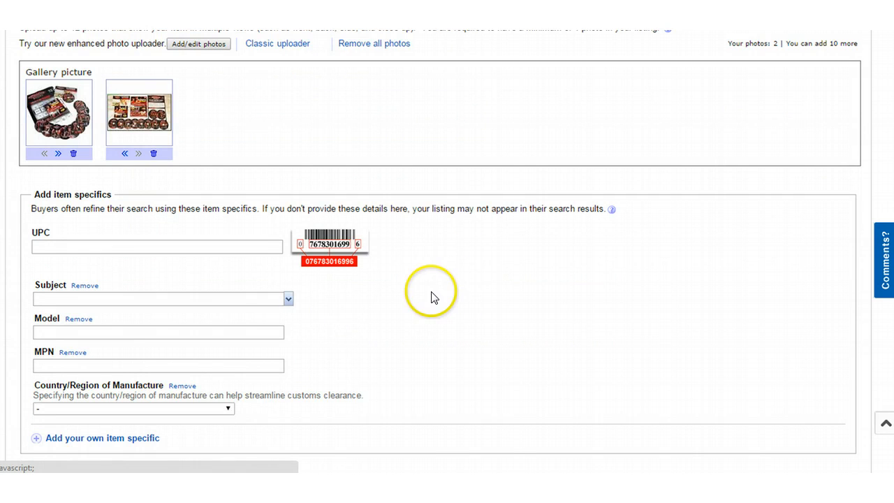
{"action": "scroll", "coordinate": [430, 296], "scroll_direction": "down", "scroll_amount": 1}
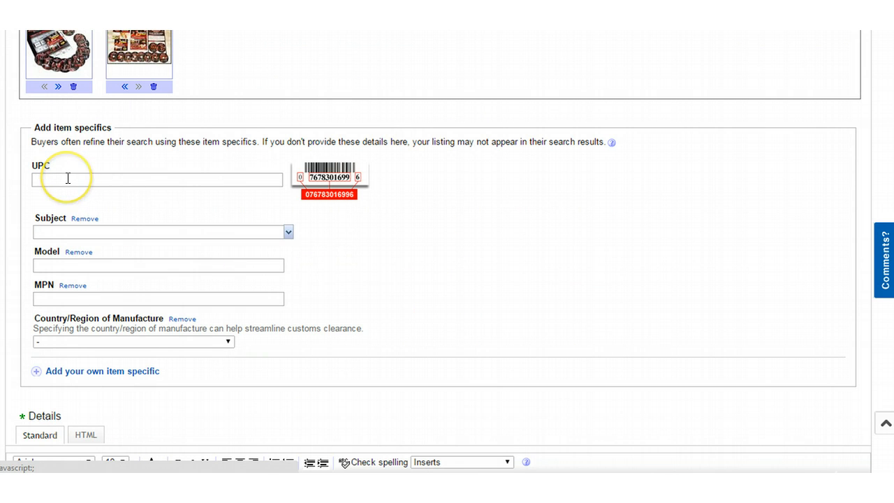
{"action": "scroll", "coordinate": [67, 178], "scroll_direction": "down", "scroll_amount": 1}
{"action": "left_click", "coordinate": [67, 114]}
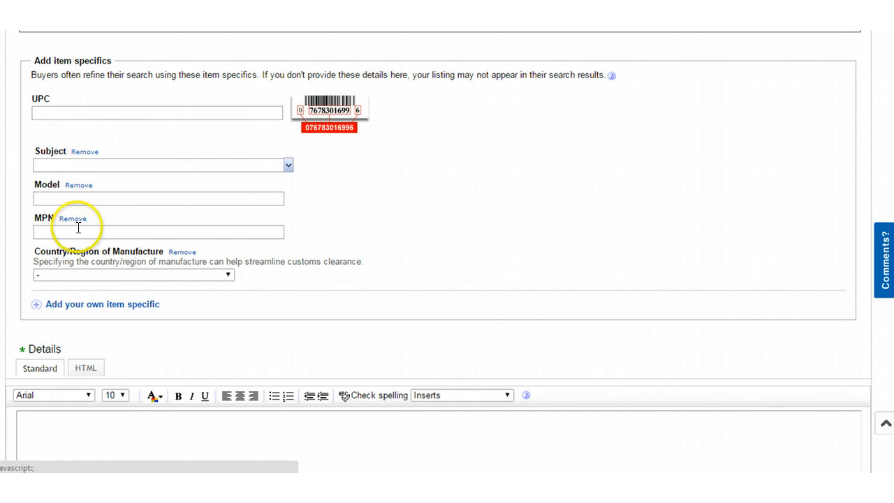
{"action": "left_click", "coordinate": [85, 152]}
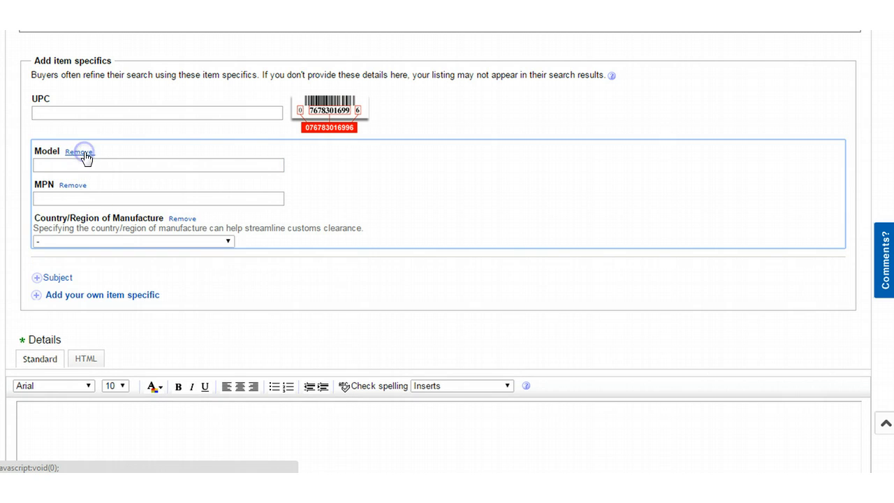
{"action": "left_click", "coordinate": [85, 152]}
{"action": "left_click", "coordinate": [83, 152]}
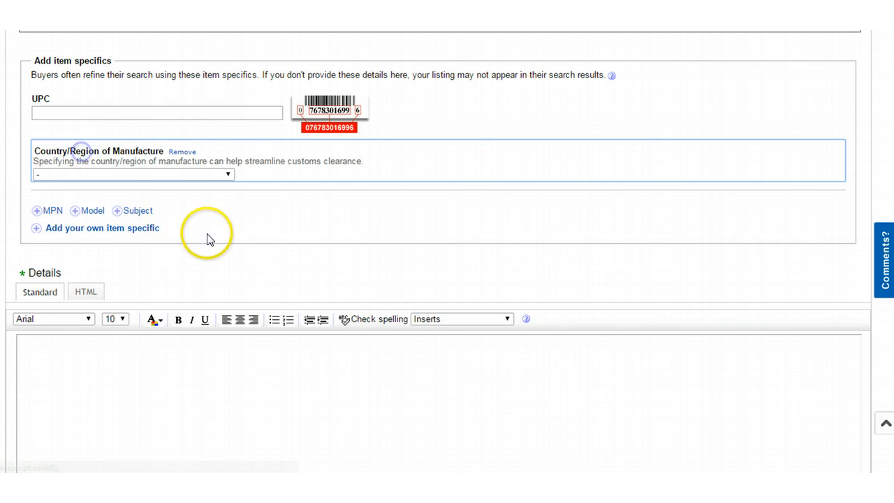
{"action": "left_click", "coordinate": [184, 152]}
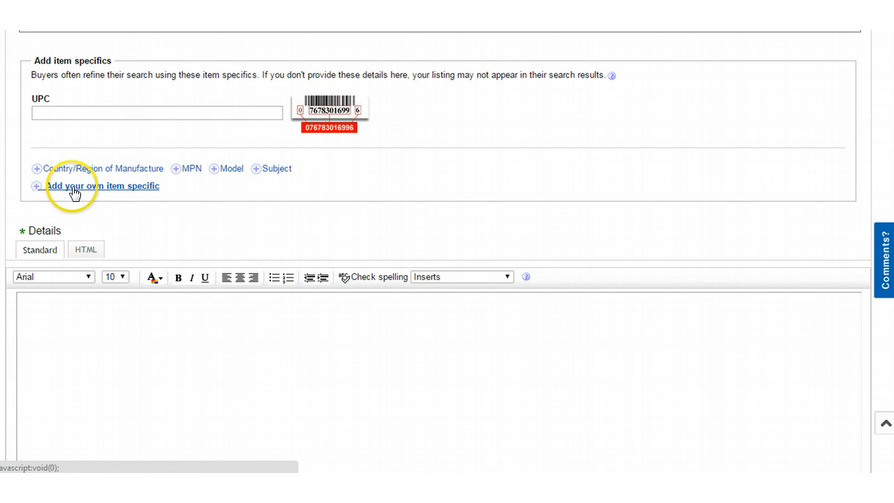
Step: Set the description 'This is my description.' to 18 point
{"action": "scroll", "coordinate": [210, 231], "scroll_direction": "down", "scroll_amount": 2}
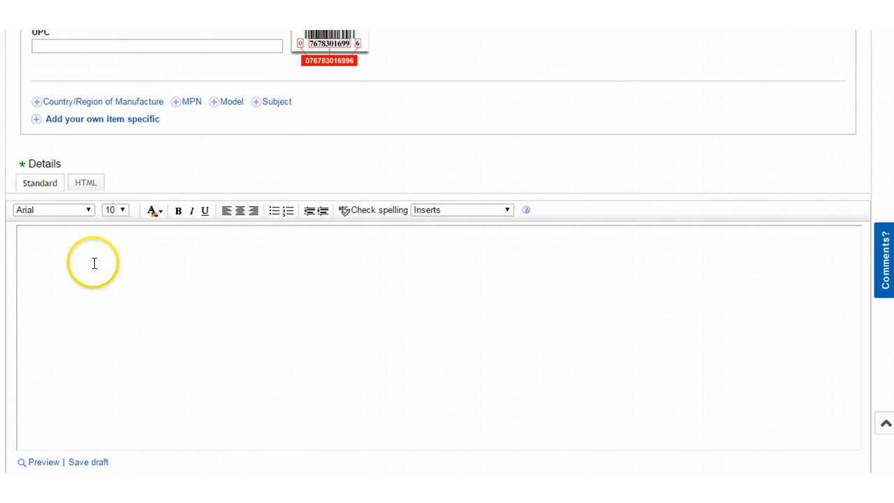
{"action": "left_click", "coordinate": [44, 248]}
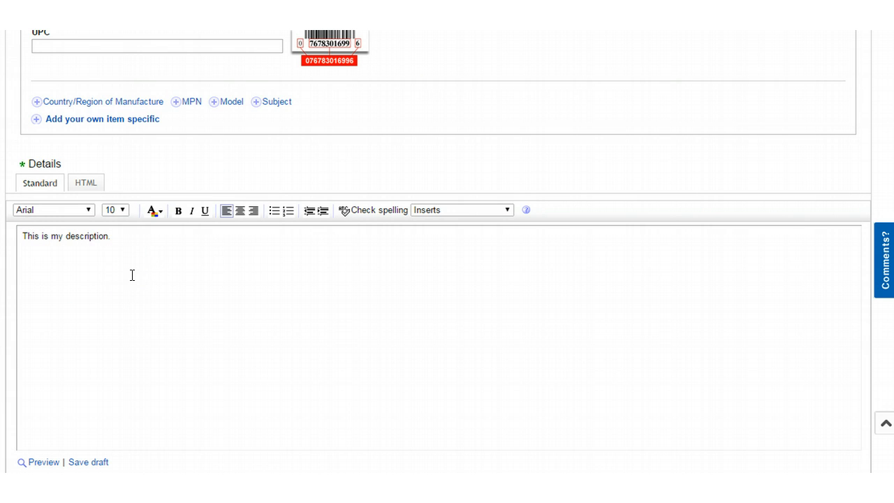
{"action": "scroll", "coordinate": [140, 265], "scroll_direction": "down", "scroll_amount": 1}
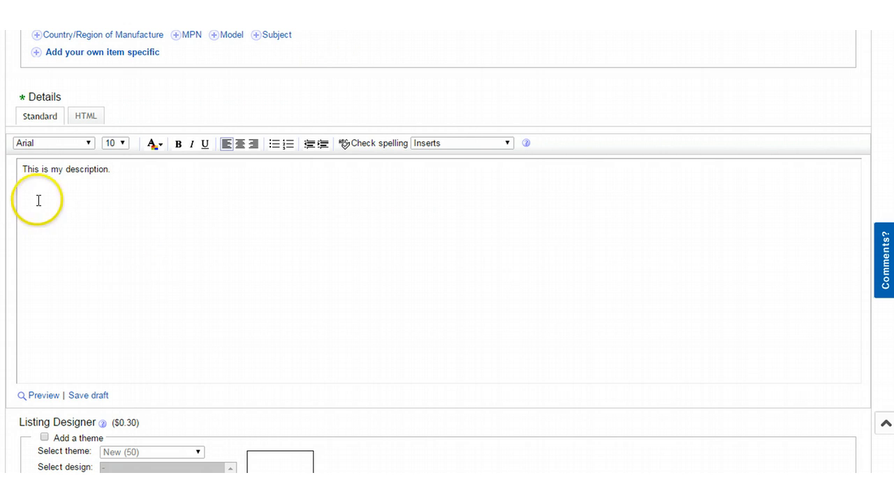
{"action": "left_click", "coordinate": [23, 169]}
{"action": "left_click_drag", "start_coordinate": [23, 169], "coordinate": [163, 209]}
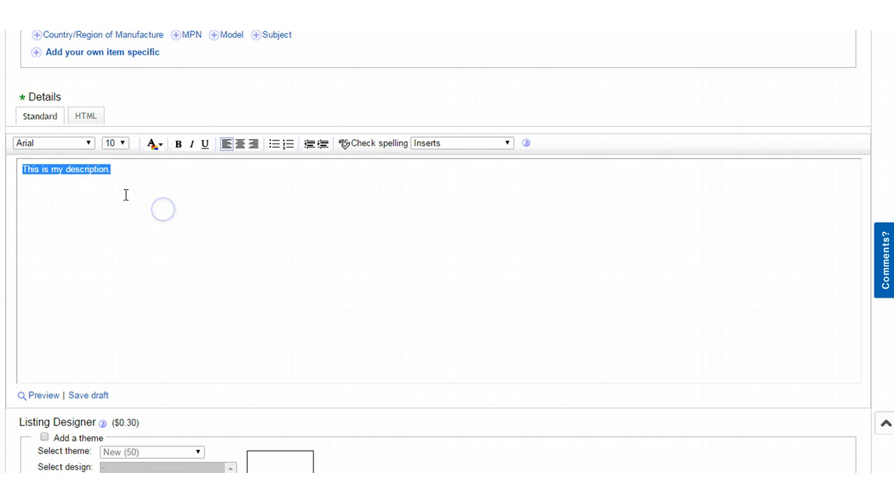
{"action": "left_click", "coordinate": [125, 142]}
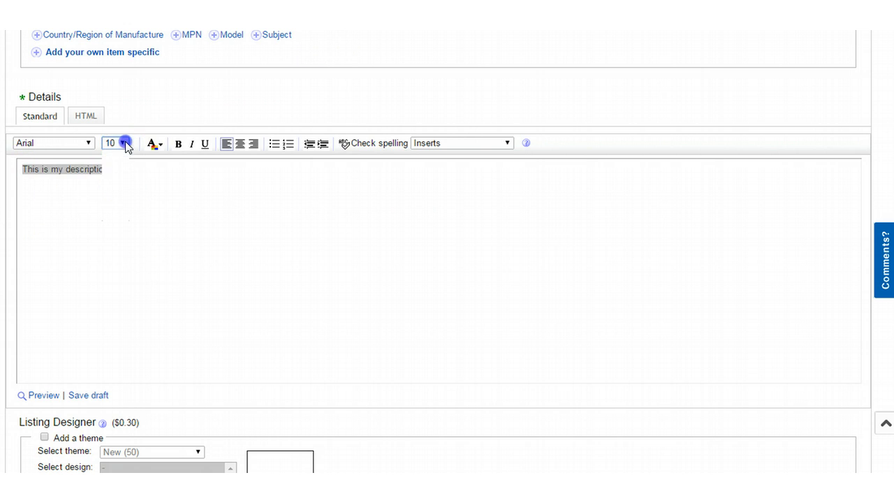
{"action": "left_click", "coordinate": [118, 196]}
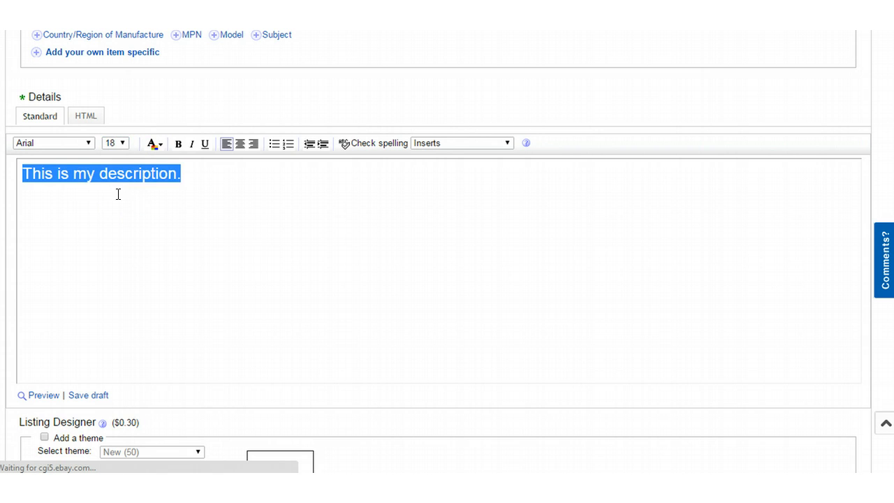
{"action": "key", "text": "Delete"}
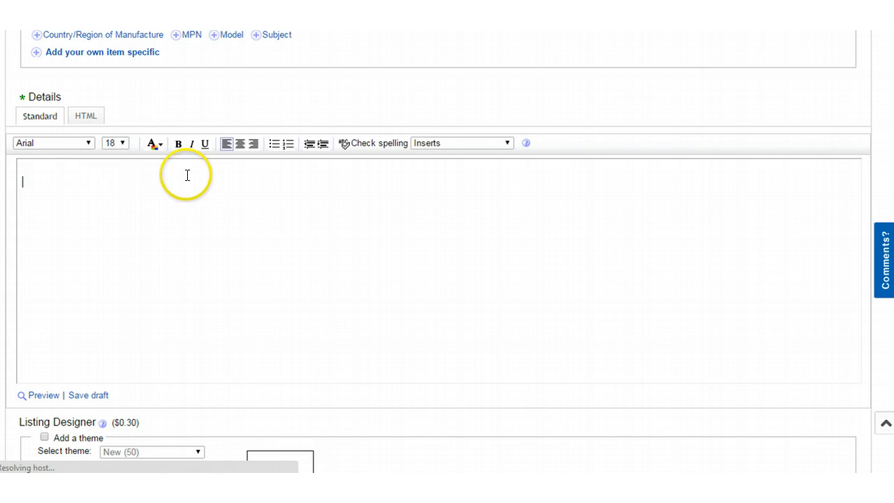
{"action": "key", "text": "ctrl+z"}
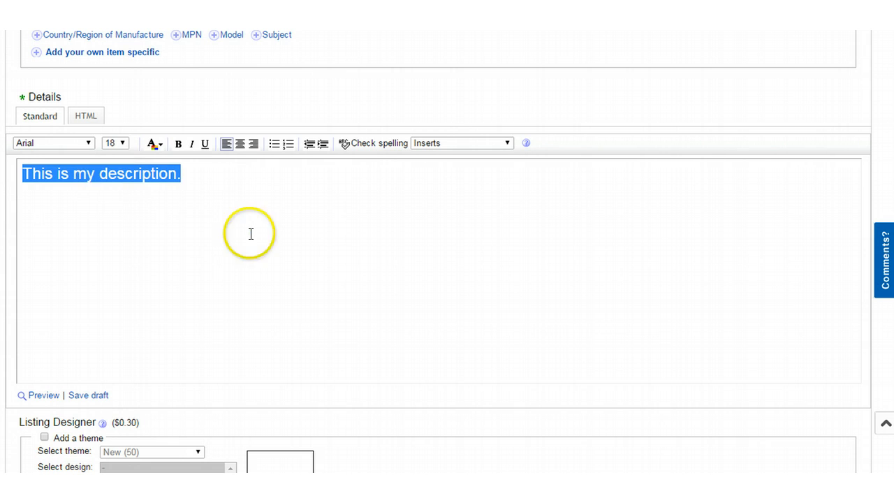
Step: Colour the description text blue
{"action": "left_click", "coordinate": [184, 174]}
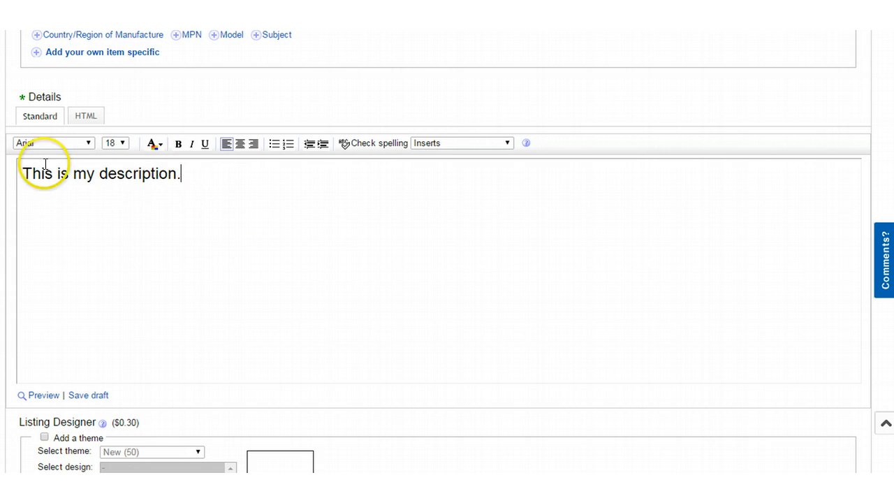
{"action": "left_click_drag", "start_coordinate": [22, 173], "coordinate": [176, 184]}
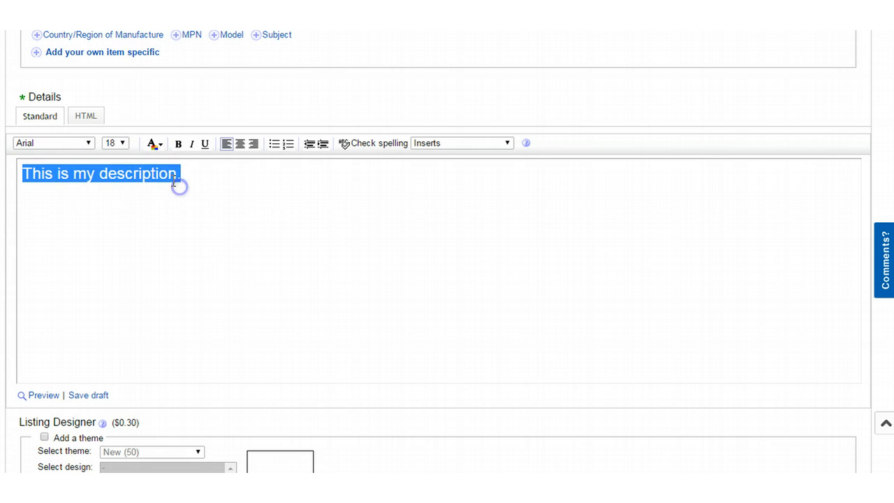
{"action": "left_click", "coordinate": [162, 144]}
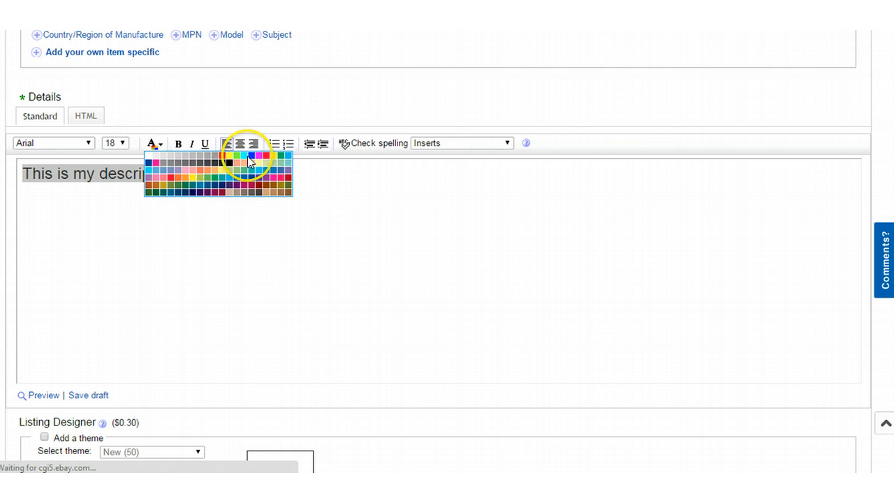
{"action": "left_click", "coordinate": [249, 162]}
{"action": "left_click", "coordinate": [215, 217]}
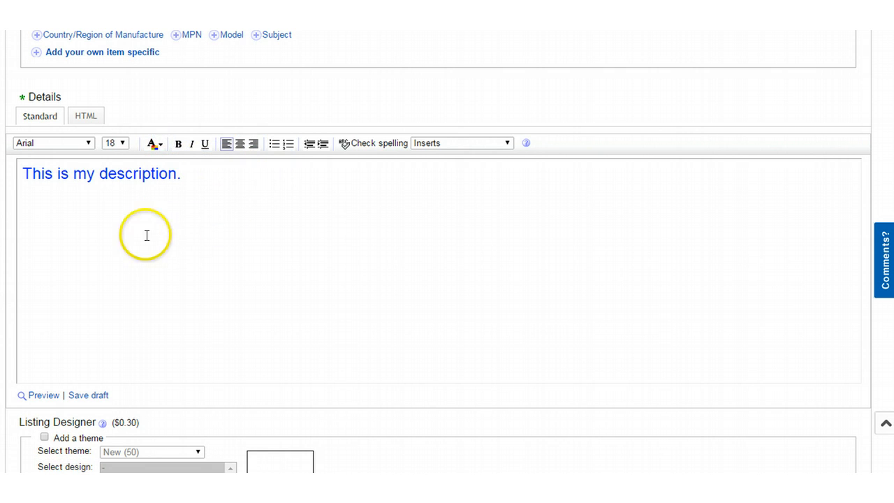
Step: Make the description bold and italic, then start a new line below it
{"action": "left_click_drag", "start_coordinate": [22, 173], "coordinate": [174, 173]}
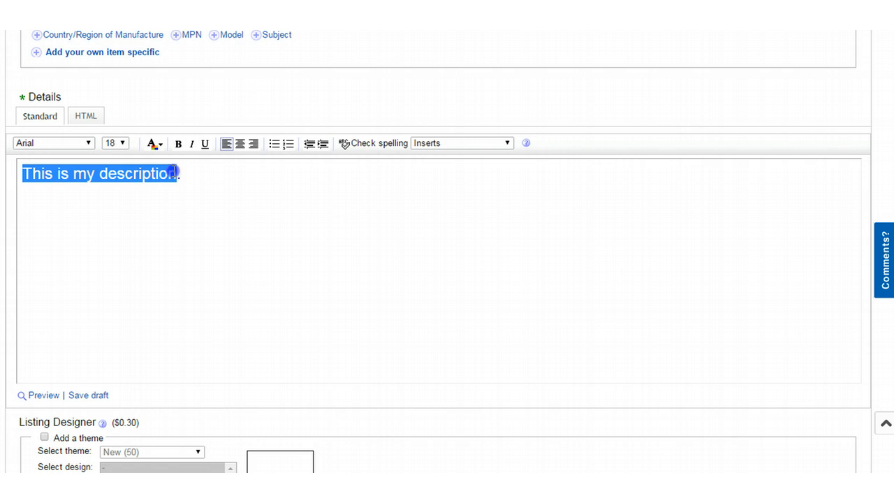
{"action": "left_click", "coordinate": [178, 144]}
{"action": "left_click", "coordinate": [186, 221]}
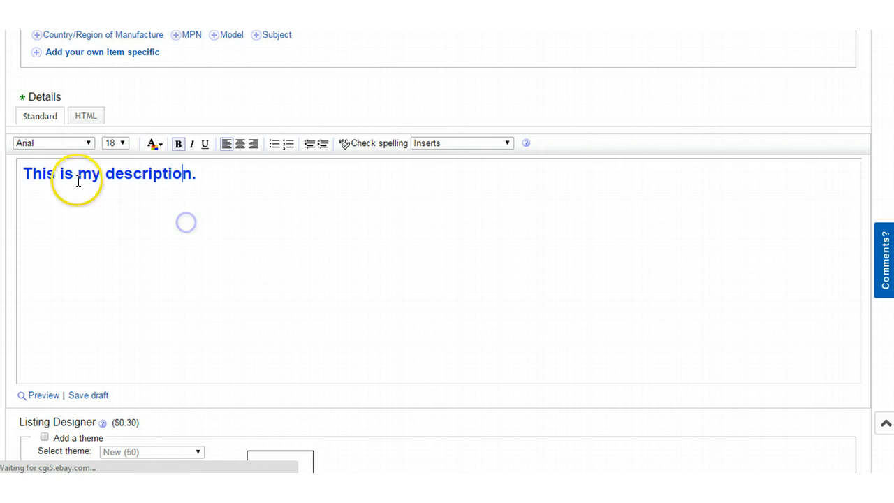
{"action": "left_click", "coordinate": [26, 172]}
{"action": "left_click_drag", "start_coordinate": [25, 172], "coordinate": [200, 190]}
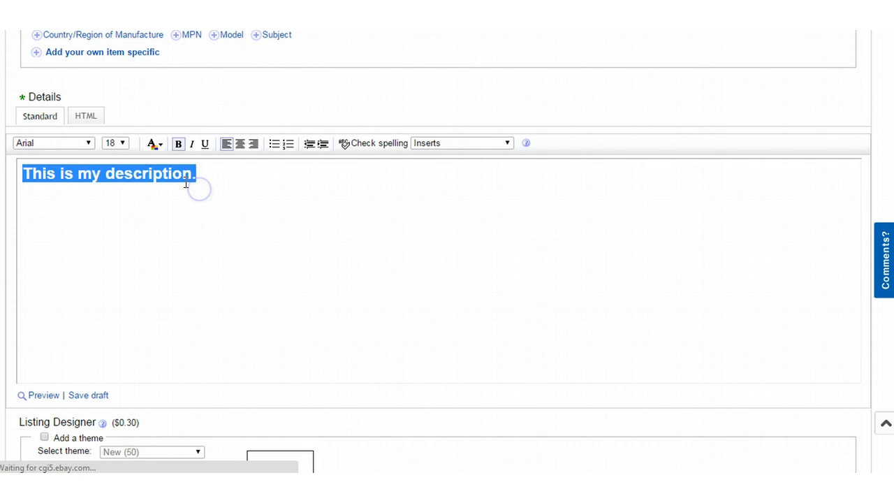
{"action": "left_click", "coordinate": [192, 144]}
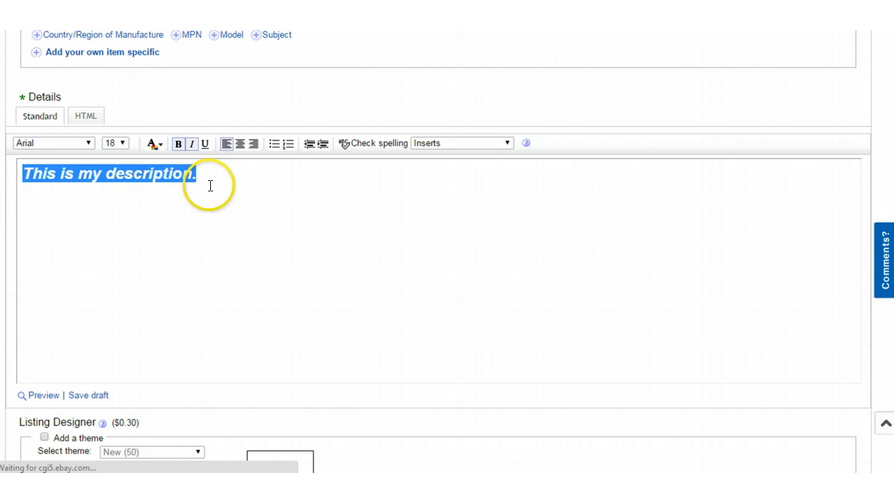
{"action": "left_click", "coordinate": [209, 185]}
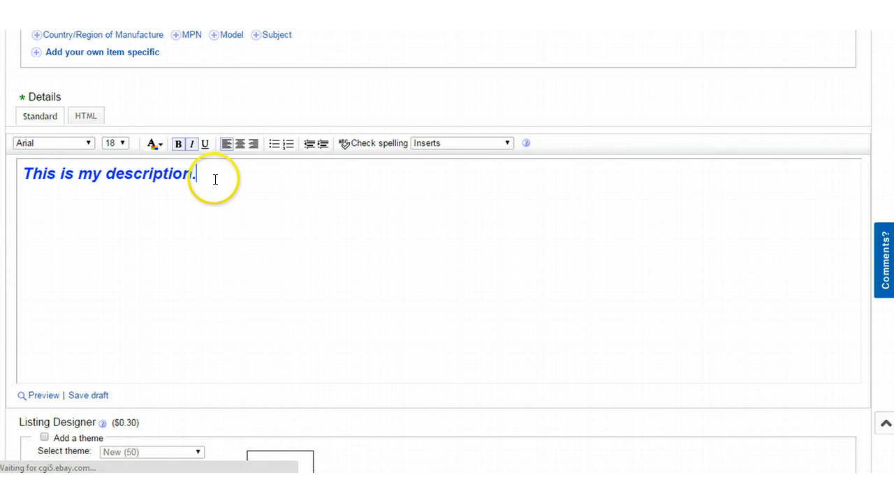
{"action": "key", "text": "Return"}
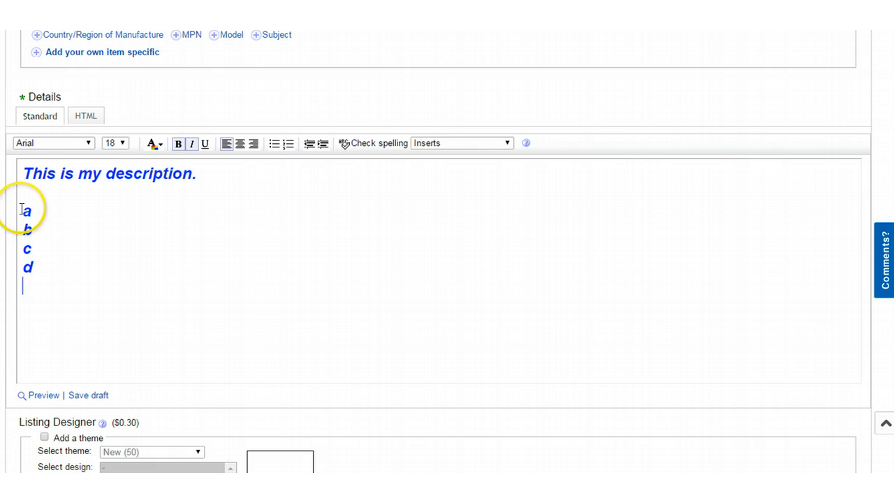
{"action": "left_click_drag", "start_coordinate": [20, 208], "coordinate": [60, 271]}
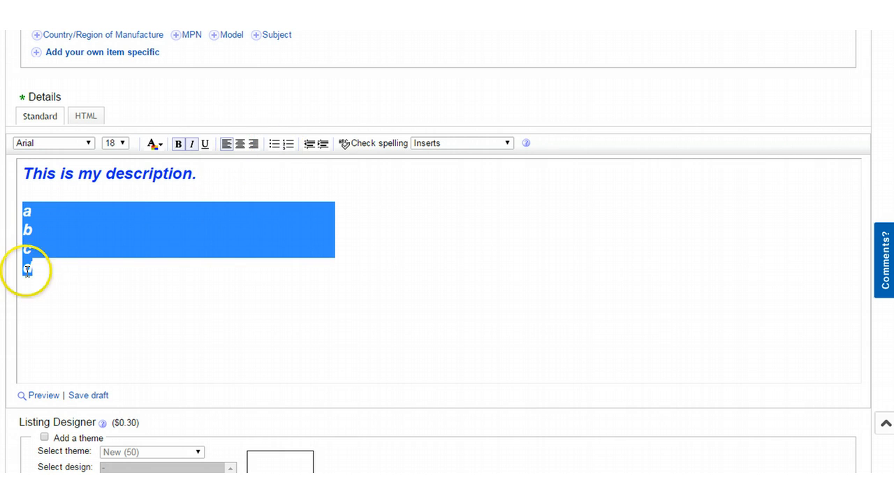
{"action": "left_click", "coordinate": [274, 144]}
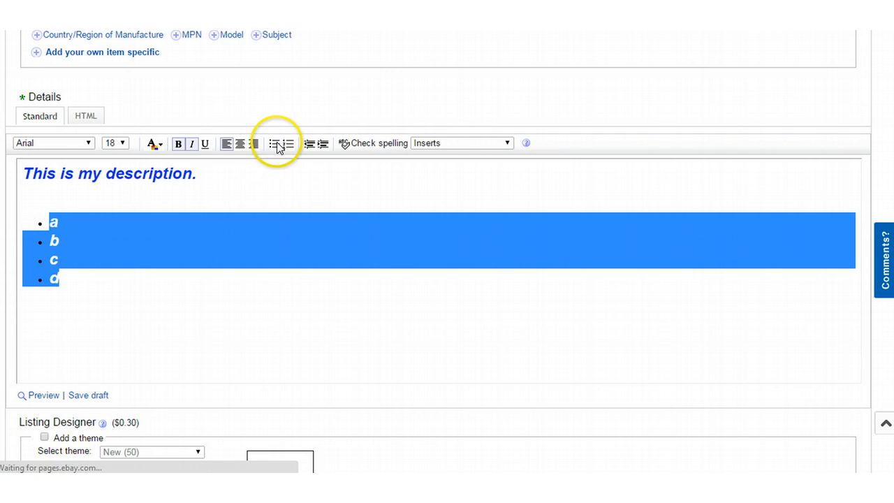
{"action": "left_click", "coordinate": [274, 145]}
{"action": "left_click", "coordinate": [289, 144]}
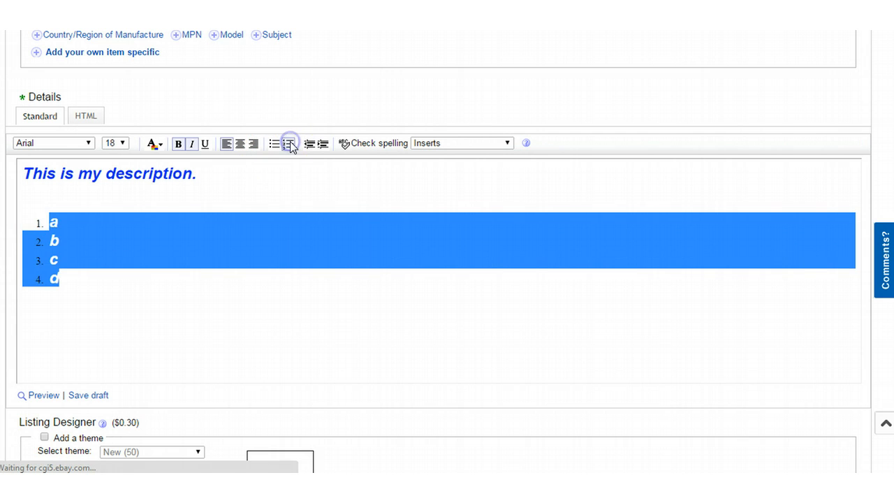
{"action": "left_click", "coordinate": [289, 144]}
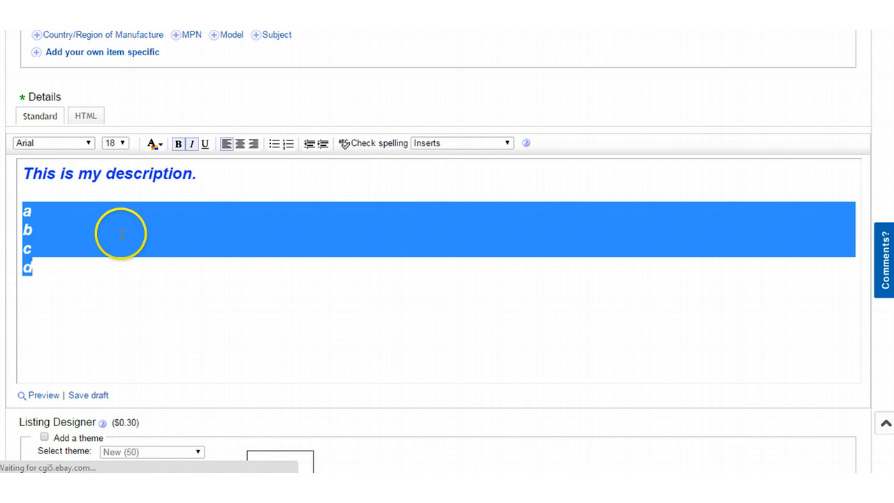
{"action": "left_click", "coordinate": [323, 145]}
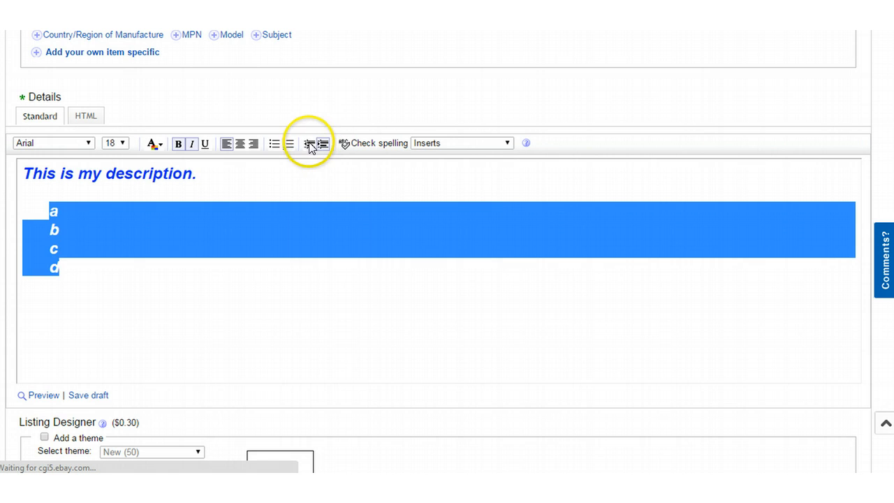
{"action": "left_click", "coordinate": [310, 144]}
{"action": "left_click", "coordinate": [239, 251]}
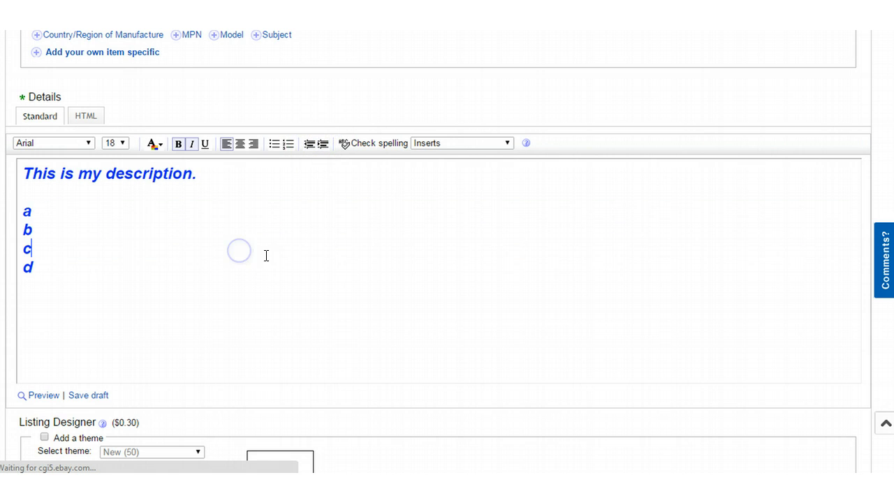
{"action": "scroll", "coordinate": [152, 214], "scroll_direction": "up", "scroll_amount": 5}
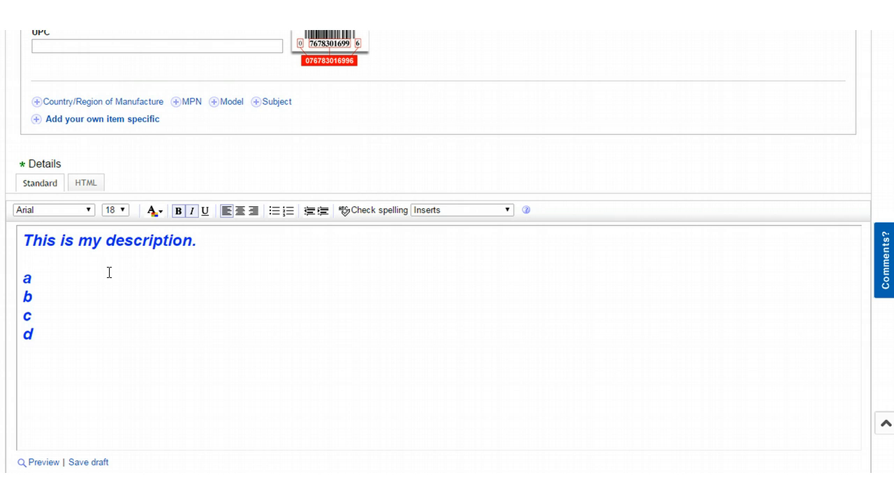
{"action": "scroll", "coordinate": [94, 259], "scroll_direction": "down", "scroll_amount": 1}
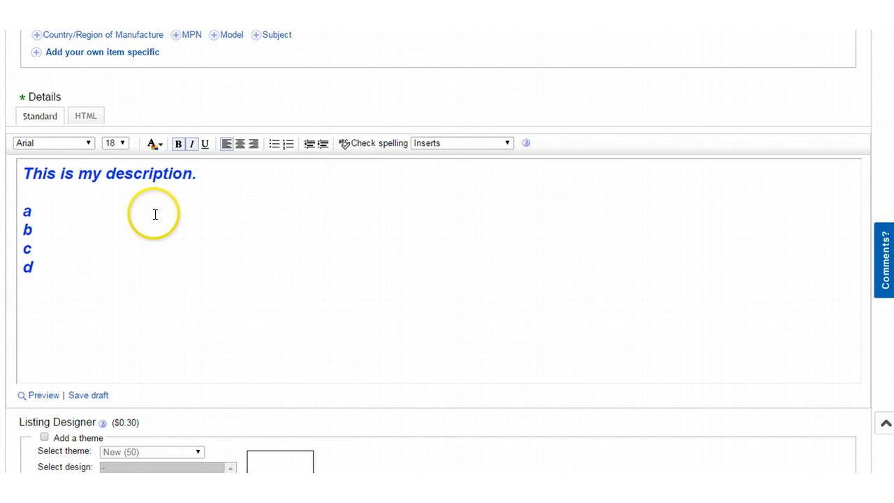
{"action": "scroll", "coordinate": [153, 213], "scroll_direction": "down", "scroll_amount": 5}
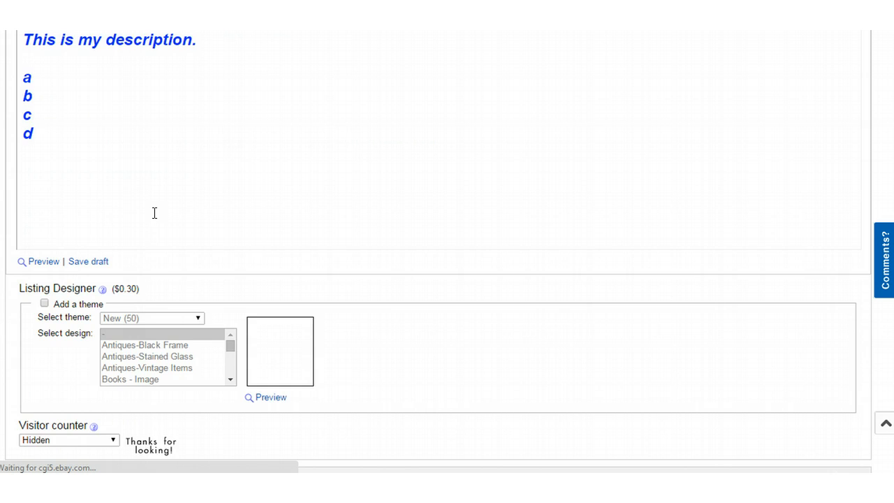
{"action": "scroll", "coordinate": [26, 252], "scroll_direction": "up", "scroll_amount": 2}
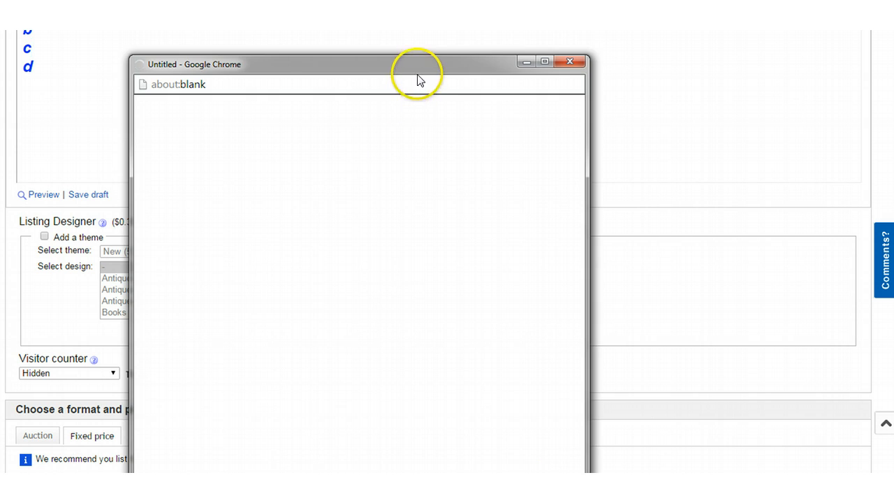
{"action": "left_click_drag", "start_coordinate": [417, 65], "coordinate": [365, 10]}
{"action": "left_click_drag", "start_coordinate": [532, 139], "coordinate": [815, 141]}
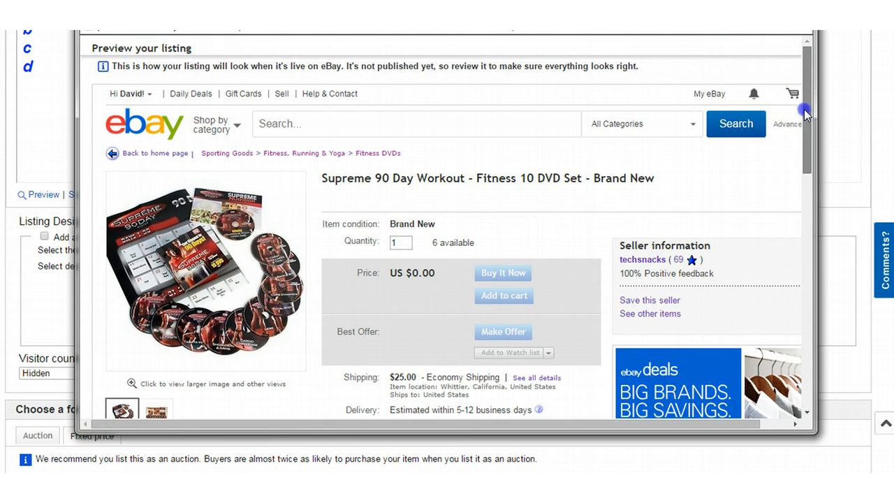
{"action": "left_click_drag", "start_coordinate": [807, 124], "coordinate": [812, 267]}
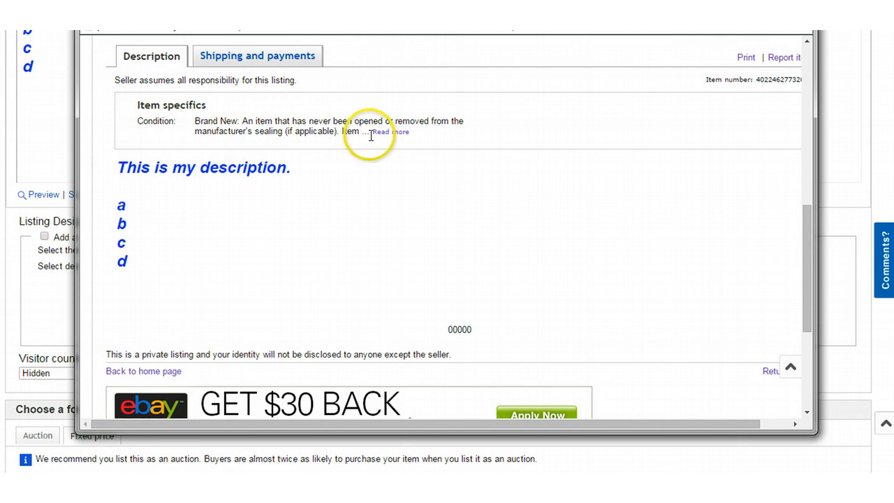
{"action": "left_click", "coordinate": [798, 10]}
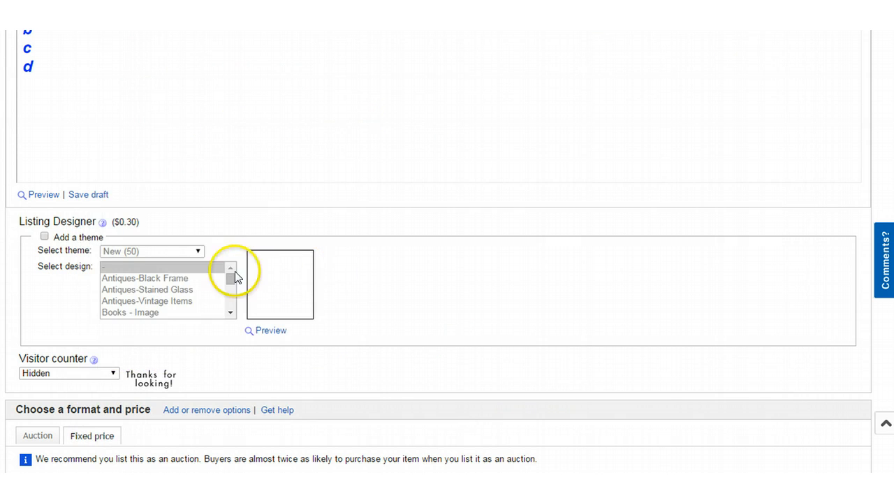
{"action": "scroll", "coordinate": [53, 278], "scroll_direction": "down", "scroll_amount": 1}
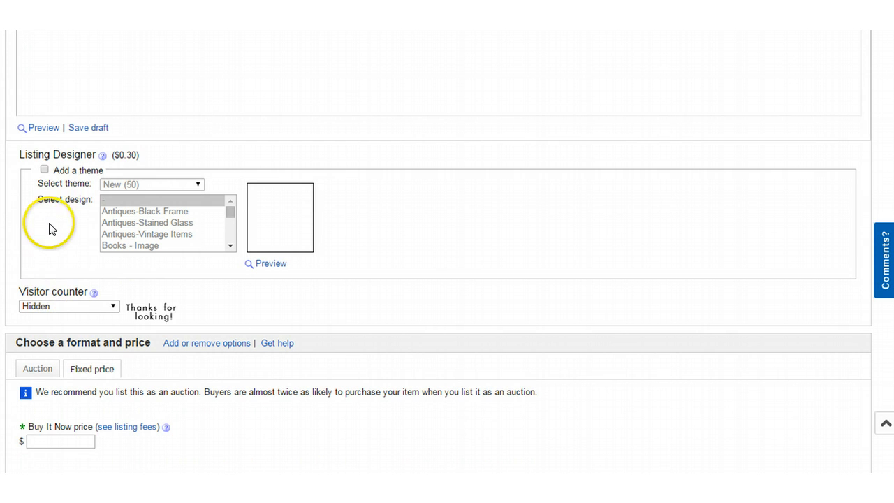
Step: Preview Antiques and Business Industrial designs like Stained Glass and Staplers, then uncheck Add a theme
{"action": "left_click", "coordinate": [44, 169]}
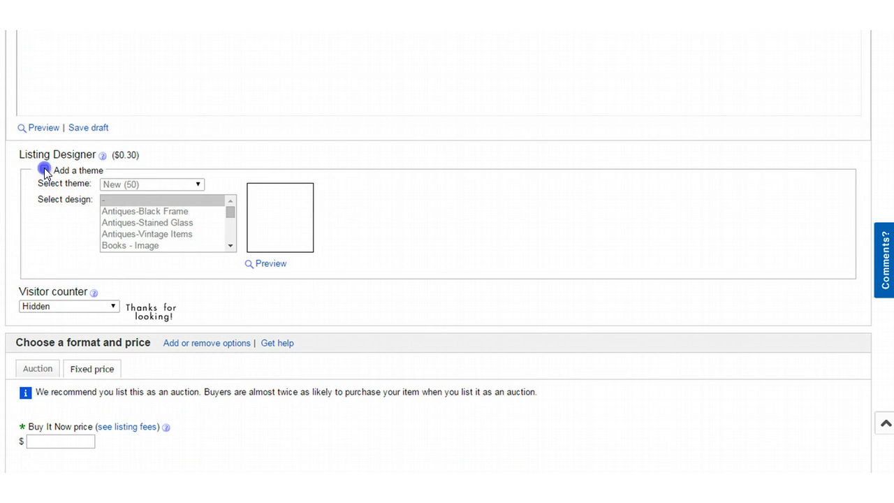
{"action": "left_click", "coordinate": [145, 235]}
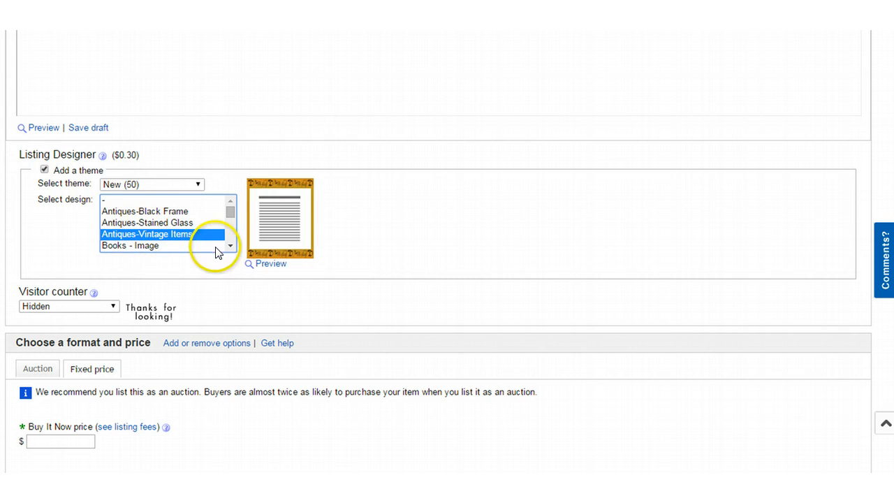
{"action": "left_click", "coordinate": [152, 224]}
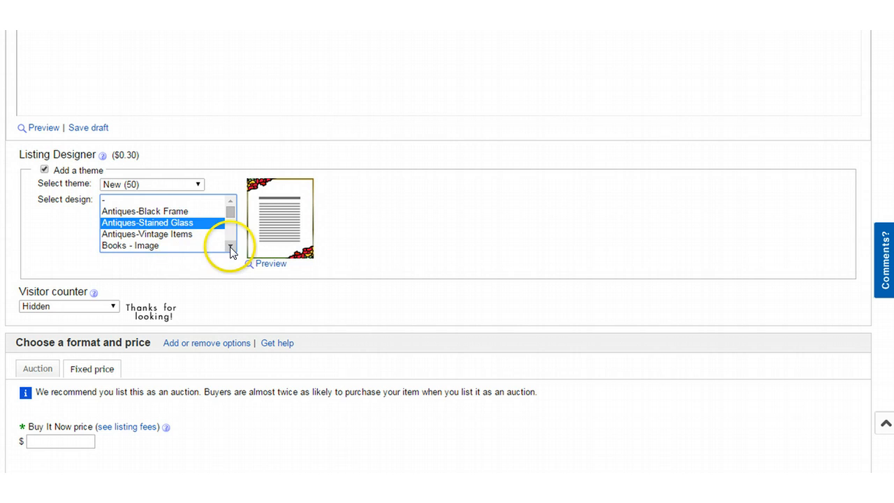
{"action": "left_click", "coordinate": [229, 246]}
{"action": "left_click", "coordinate": [149, 237]}
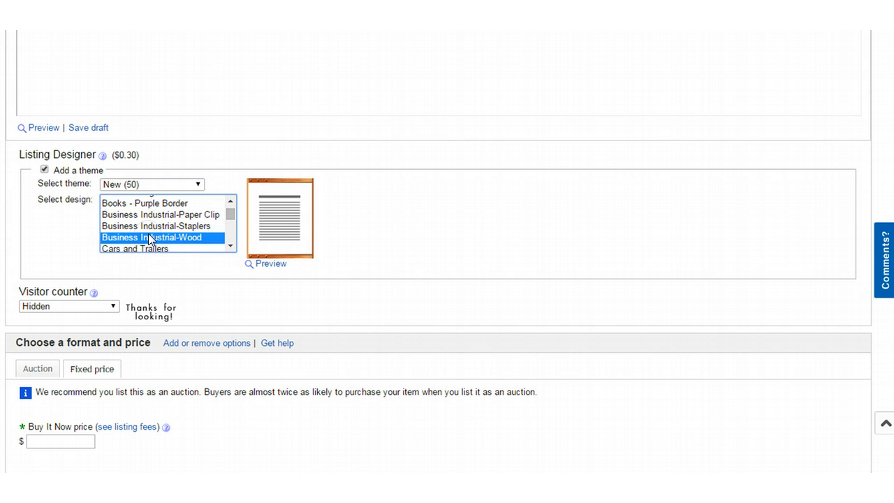
{"action": "left_click", "coordinate": [164, 227]}
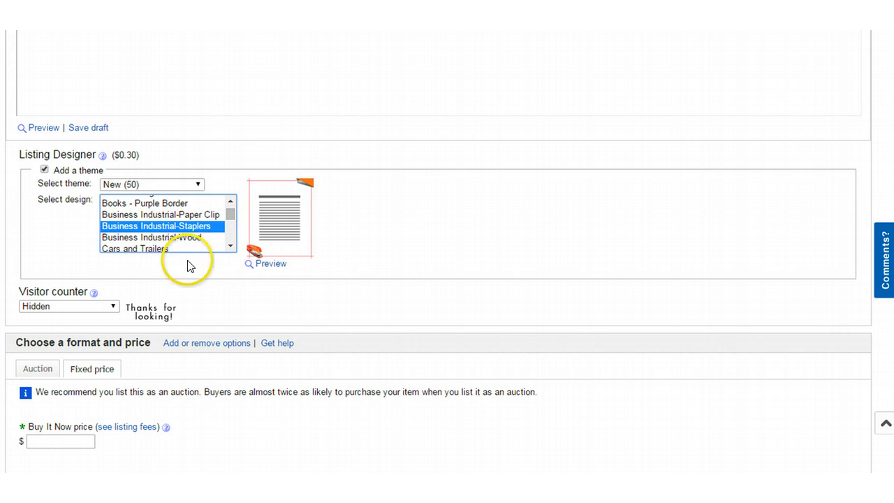
{"action": "left_click", "coordinate": [44, 169]}
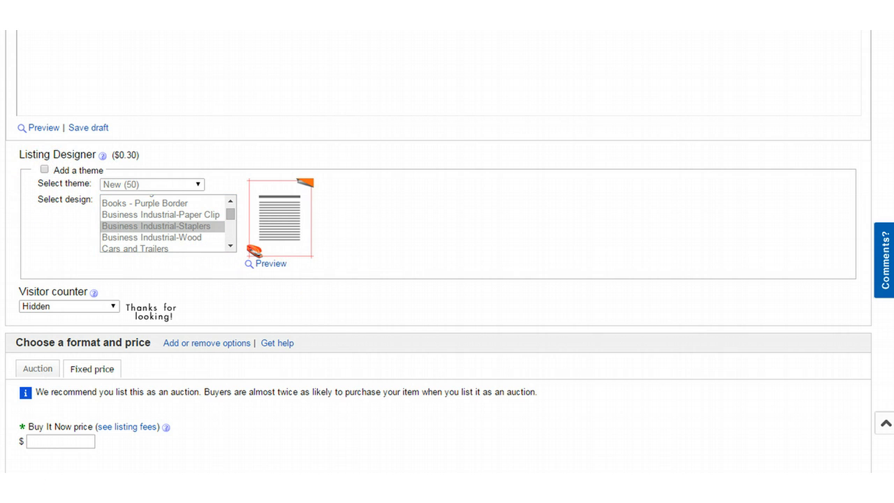
{"action": "scroll", "coordinate": [49, 241], "scroll_direction": "down", "scroll_amount": 1}
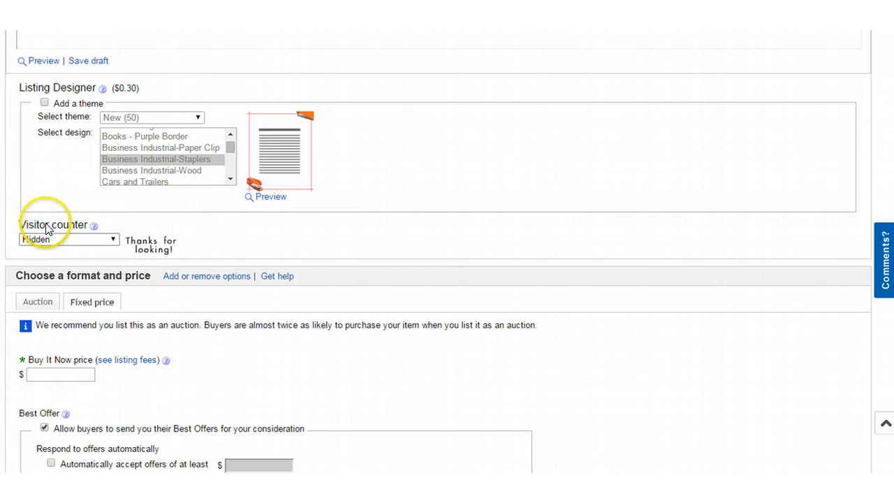
{"action": "scroll", "coordinate": [56, 250], "scroll_direction": "down", "scroll_amount": 1}
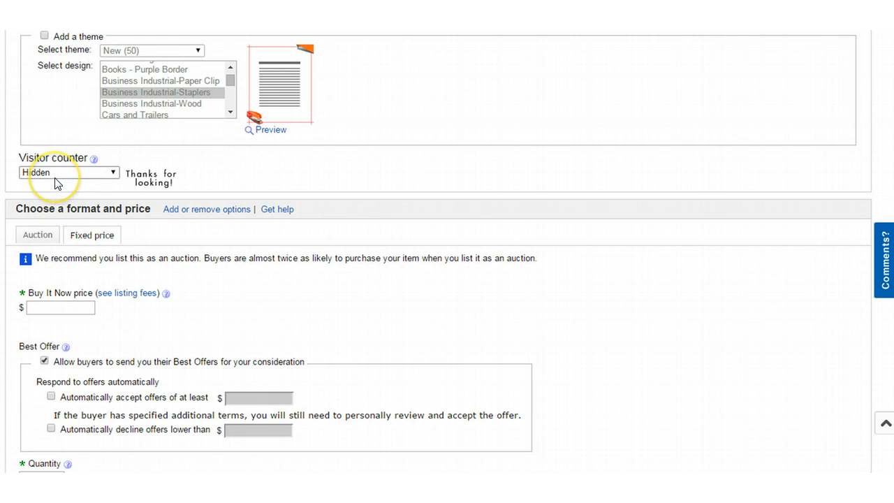
{"action": "left_click", "coordinate": [113, 171]}
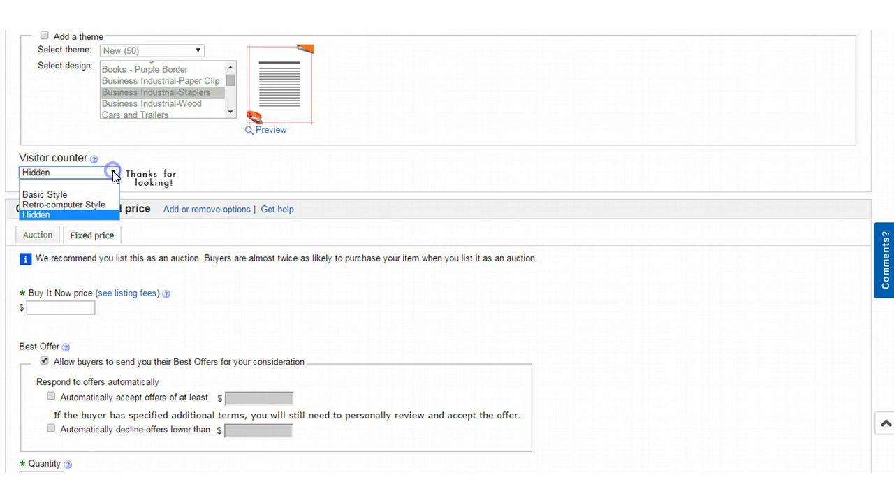
{"action": "left_click", "coordinate": [60, 204]}
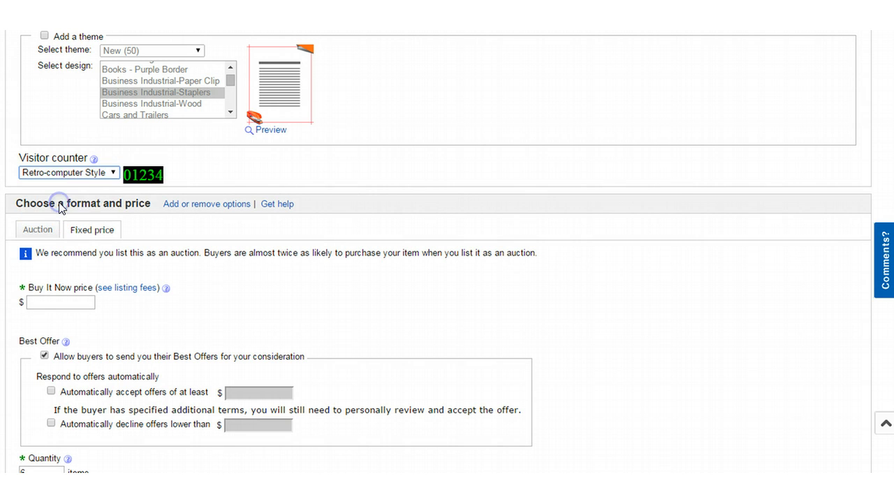
{"action": "left_click", "coordinate": [113, 172]}
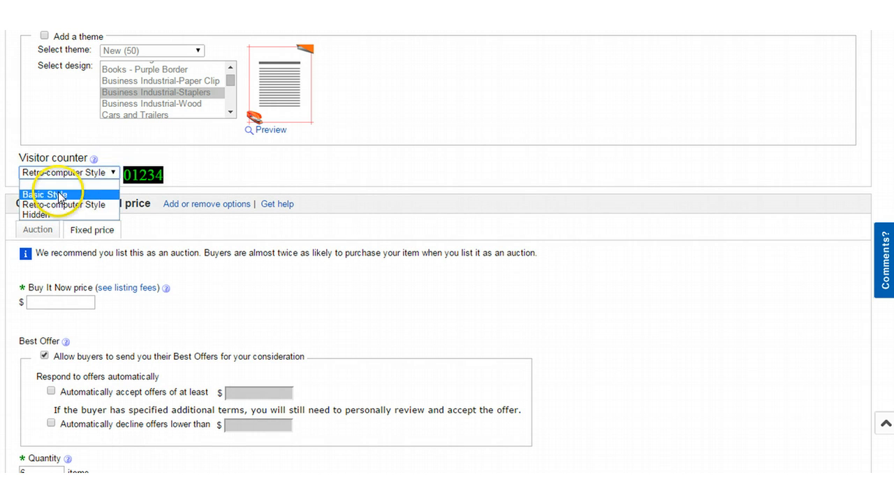
{"action": "left_click", "coordinate": [59, 195]}
{"action": "left_click", "coordinate": [113, 173]}
{"action": "left_click", "coordinate": [67, 182]}
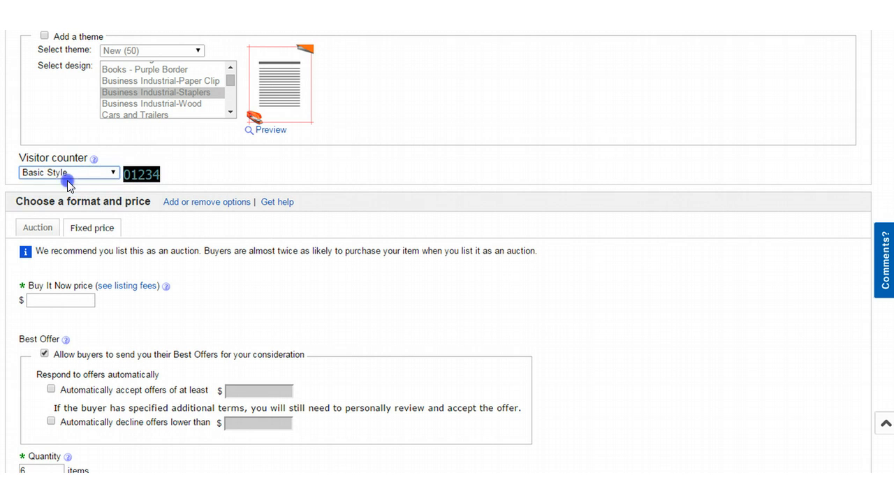
{"action": "left_click", "coordinate": [114, 173]}
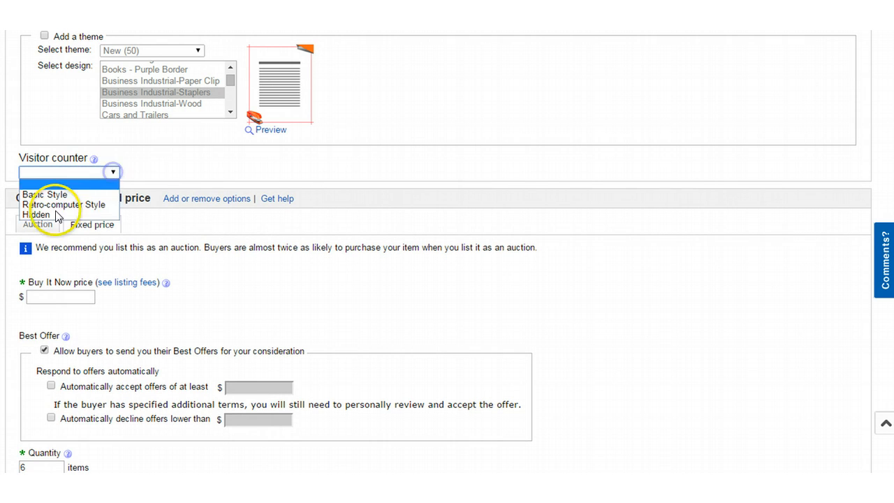
{"action": "left_click", "coordinate": [51, 215]}
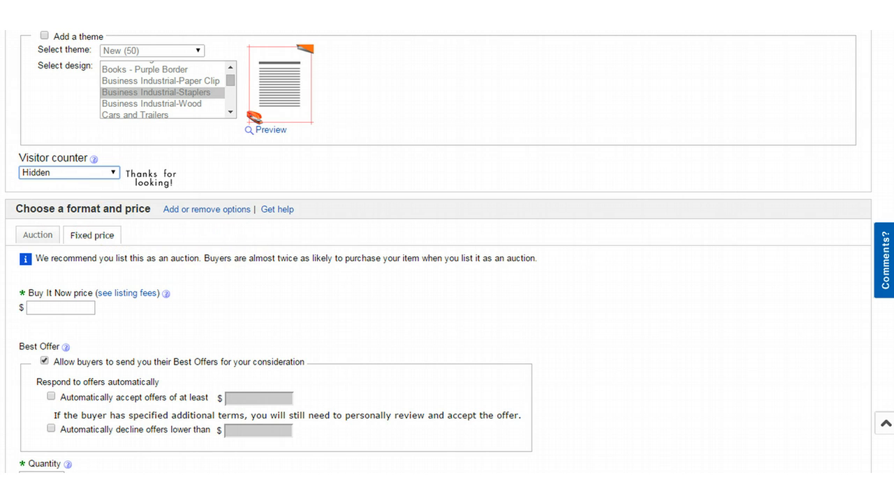
Step: Keep the fixed-price format, enter a 47.00 Buy It Now price, and uncheck Best Offer
{"action": "scroll", "coordinate": [175, 328], "scroll_direction": "down", "scroll_amount": 2}
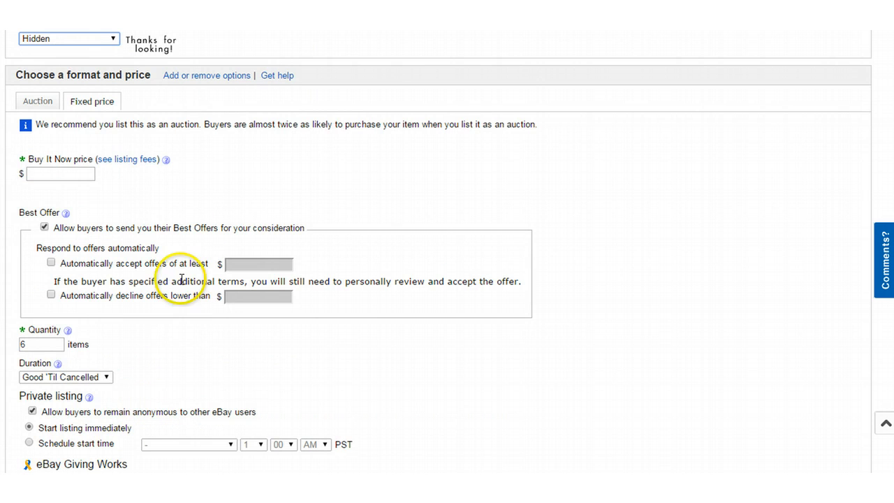
{"action": "left_click", "coordinate": [93, 102]}
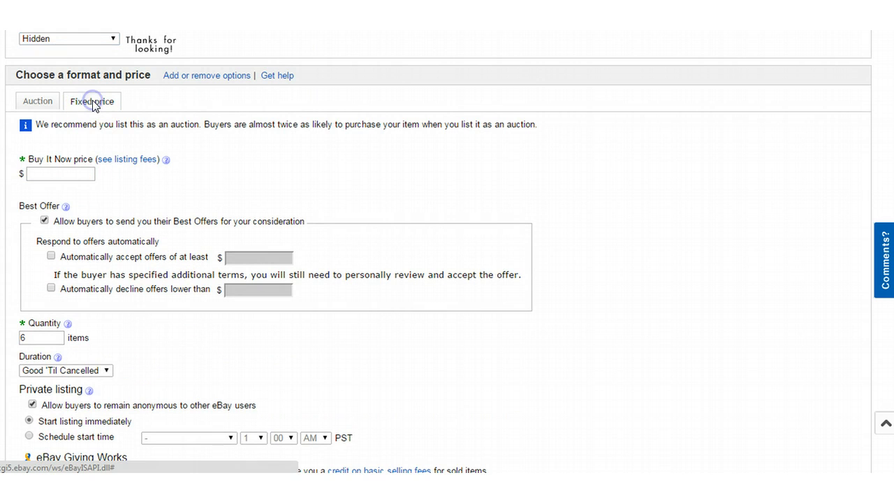
{"action": "left_click", "coordinate": [45, 106]}
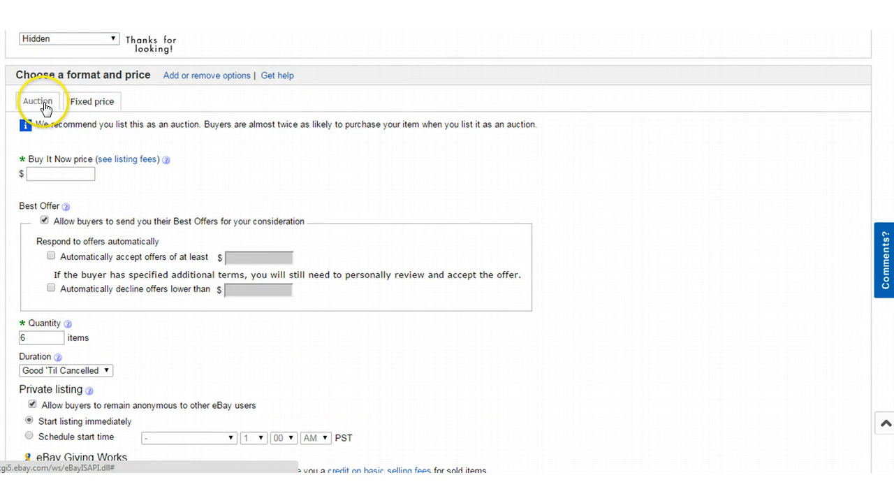
{"action": "left_click", "coordinate": [62, 175]}
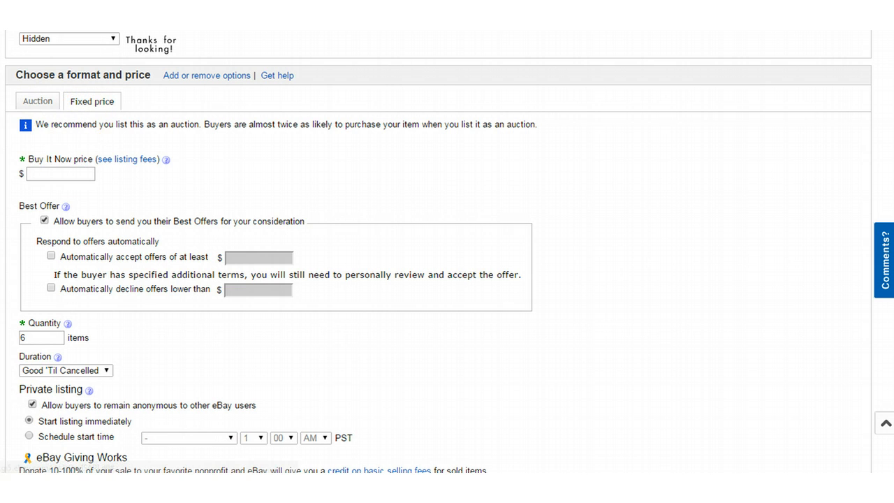
{"action": "left_click", "coordinate": [62, 174]}
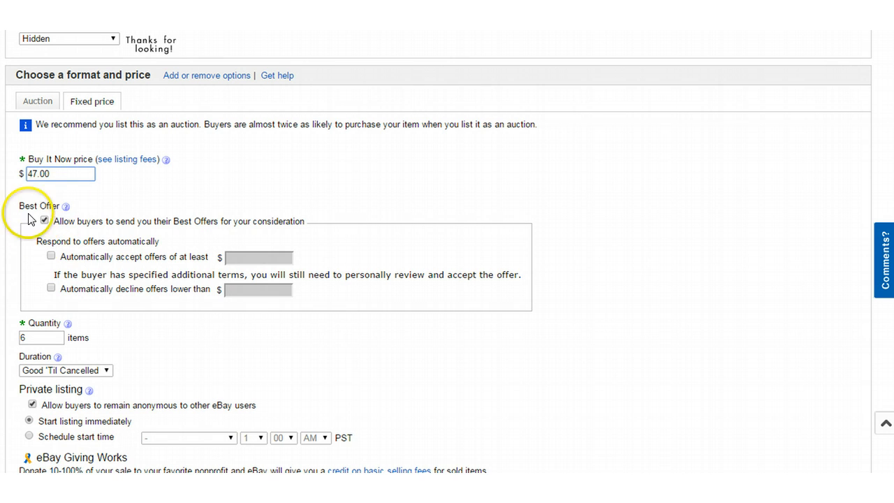
{"action": "scroll", "coordinate": [29, 211], "scroll_direction": "down", "scroll_amount": 1}
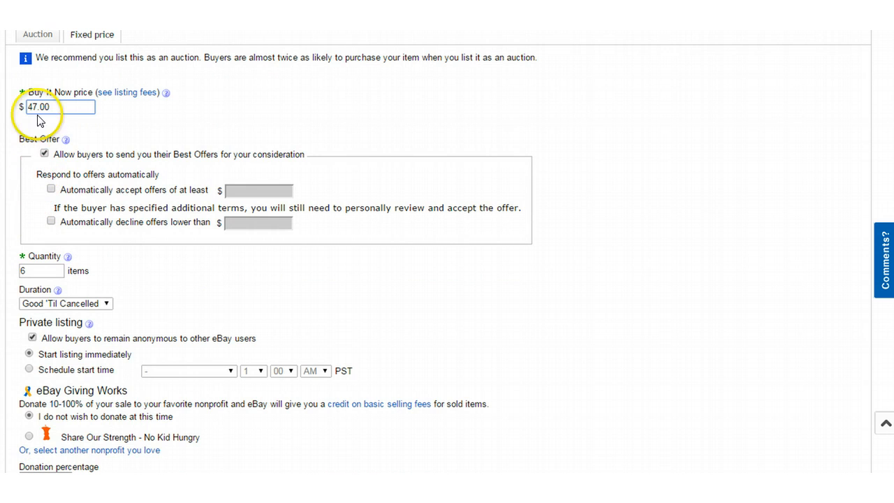
{"action": "left_click", "coordinate": [43, 156]}
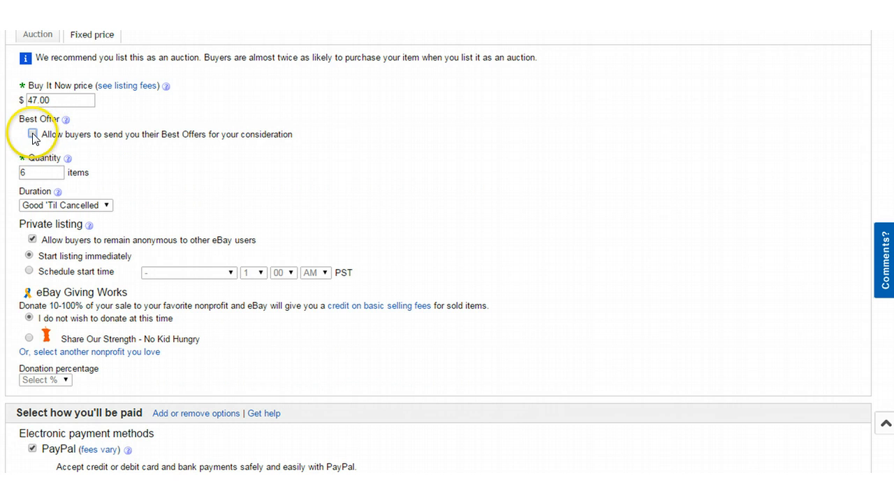
{"action": "left_click", "coordinate": [32, 134]}
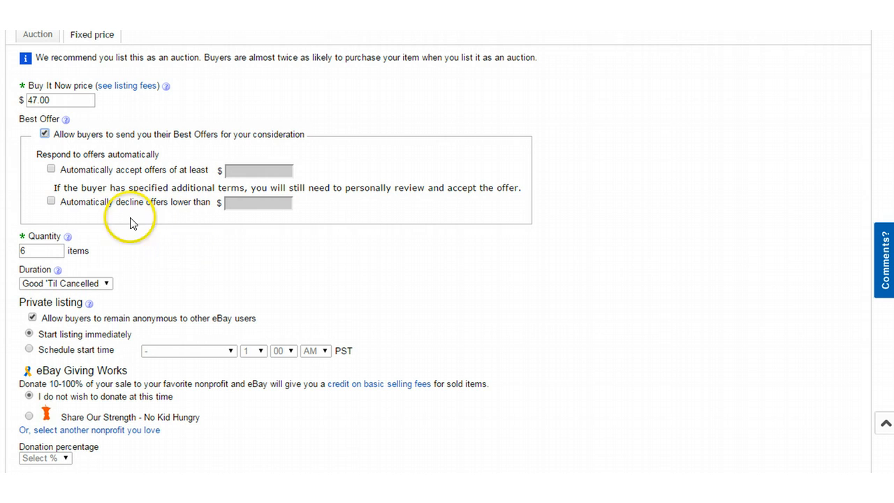
{"action": "left_click", "coordinate": [51, 202]}
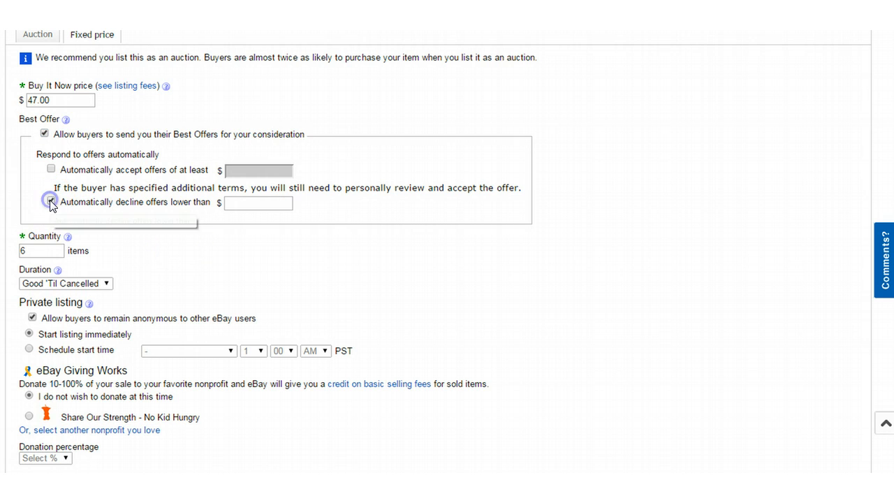
{"action": "left_click", "coordinate": [241, 203]}
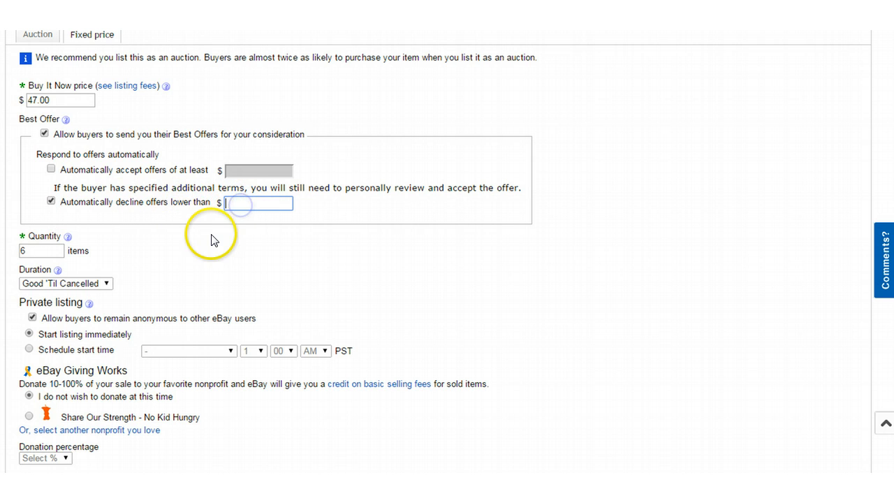
{"action": "type", "text": "10.00"}
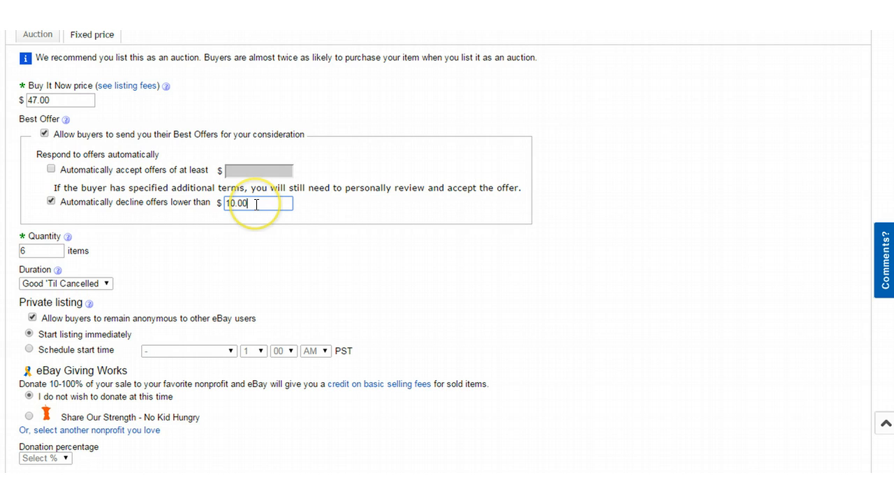
{"action": "left_click", "coordinate": [50, 201]}
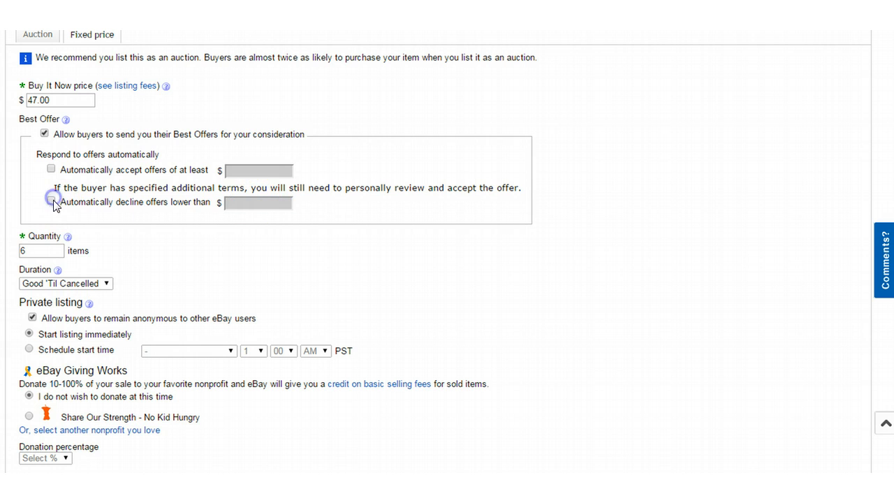
{"action": "left_click", "coordinate": [44, 133]}
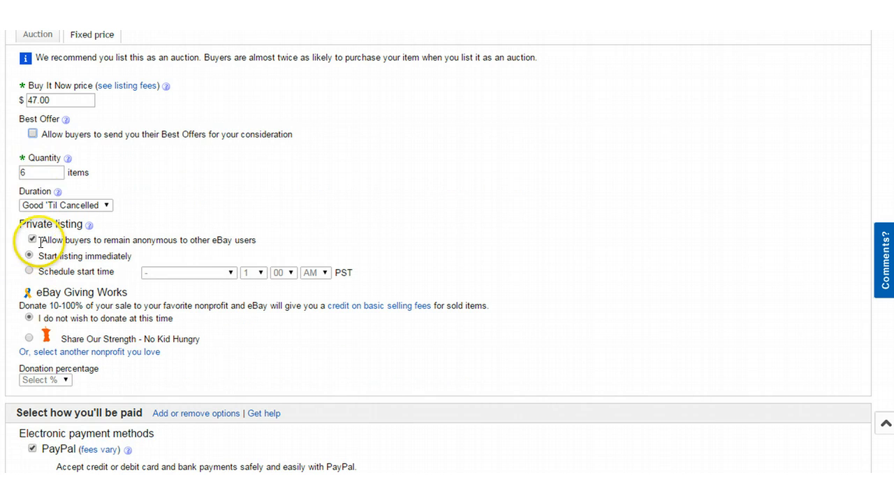
Step: Reduce the quantity to 1 item and leave the duration at Good 'Til Cancelled
{"action": "double_click", "coordinate": [21, 173]}
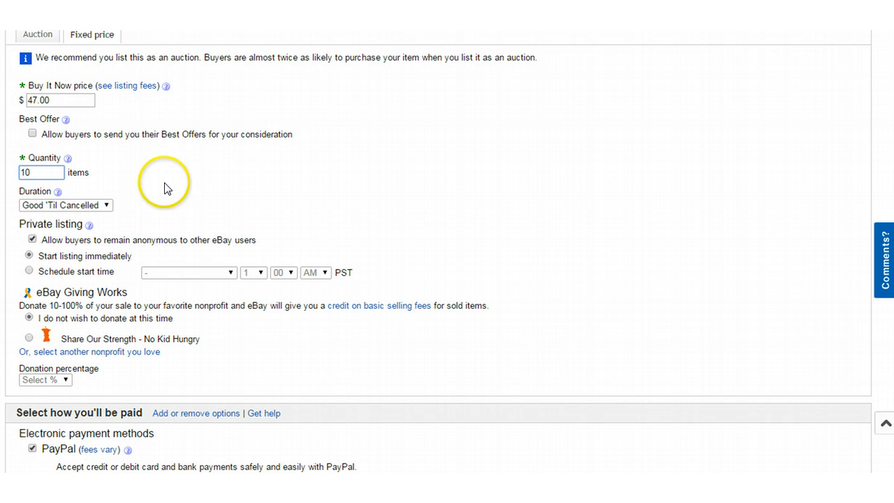
{"action": "scroll", "coordinate": [168, 224], "scroll_direction": "up", "scroll_amount": 2}
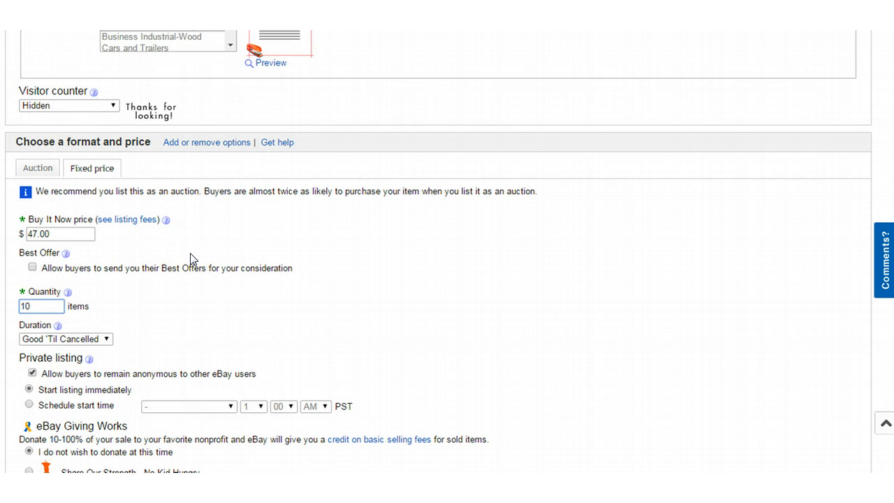
{"action": "scroll", "coordinate": [156, 255], "scroll_direction": "down", "scroll_amount": 2}
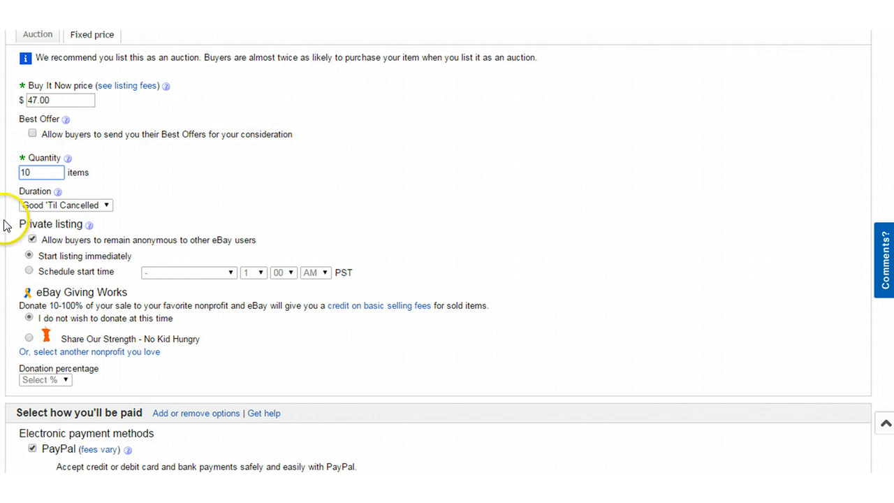
{"action": "scroll", "coordinate": [25, 207], "scroll_direction": "down", "scroll_amount": 1}
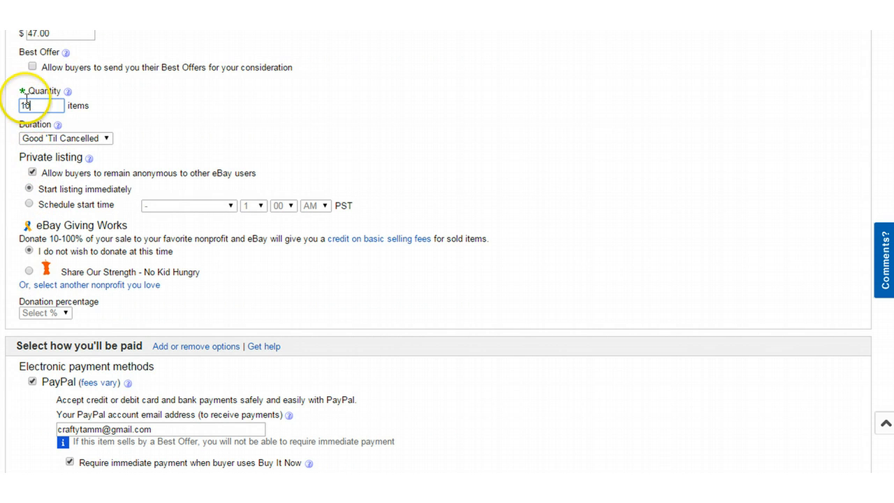
{"action": "left_click_drag", "start_coordinate": [33, 105], "coordinate": [27, 105]}
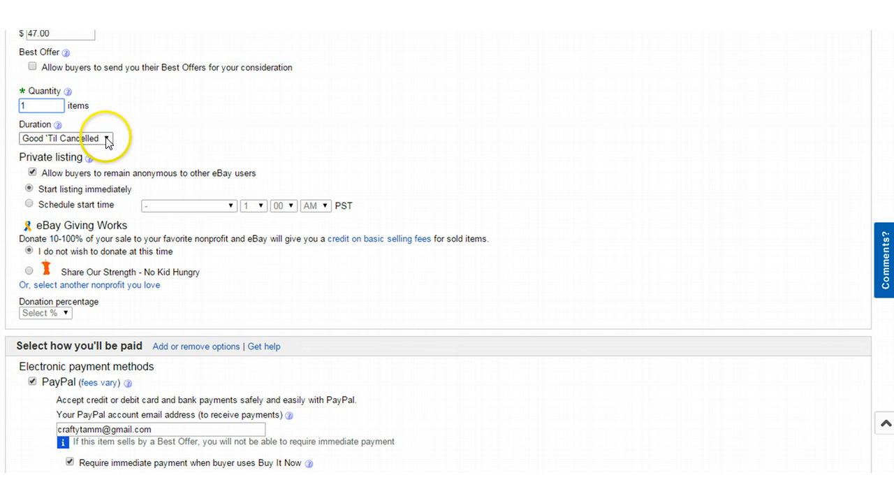
{"action": "left_click", "coordinate": [107, 140]}
{"action": "left_click", "coordinate": [107, 139]}
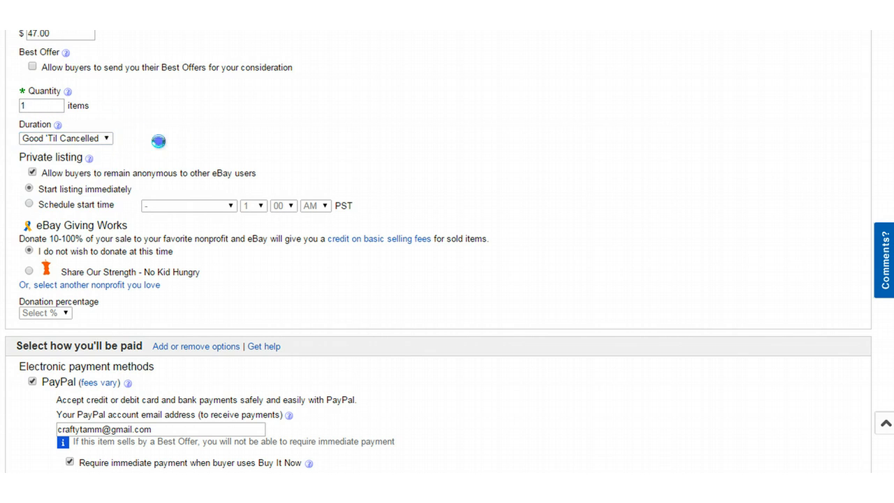
{"action": "scroll", "coordinate": [140, 175], "scroll_direction": "up", "scroll_amount": 2}
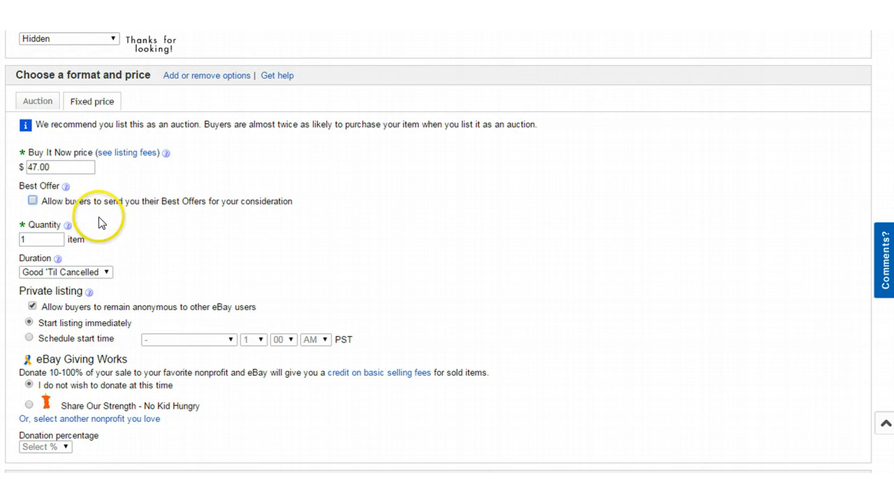
{"action": "scroll", "coordinate": [115, 213], "scroll_direction": "down", "scroll_amount": 1}
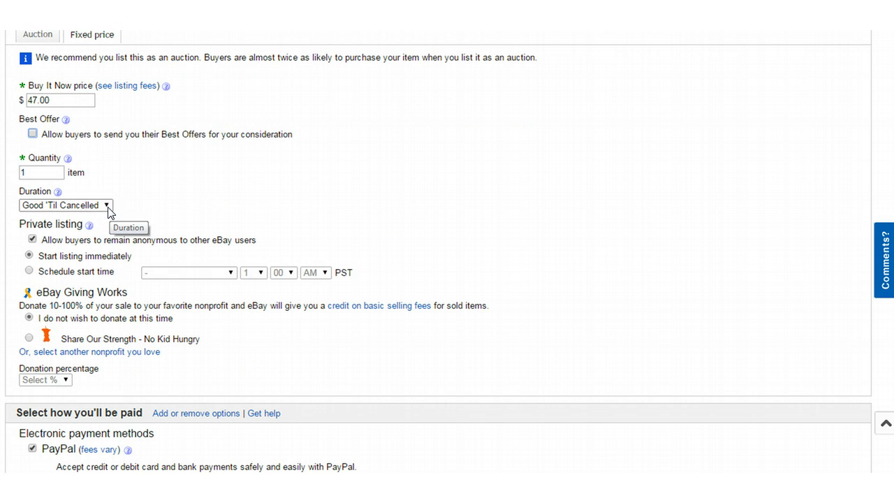
{"action": "left_click", "coordinate": [107, 205]}
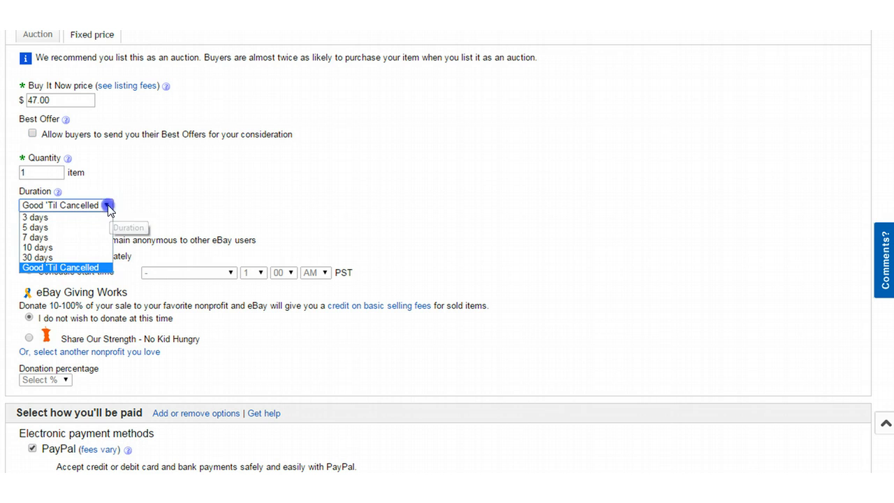
{"action": "left_click", "coordinate": [53, 219]}
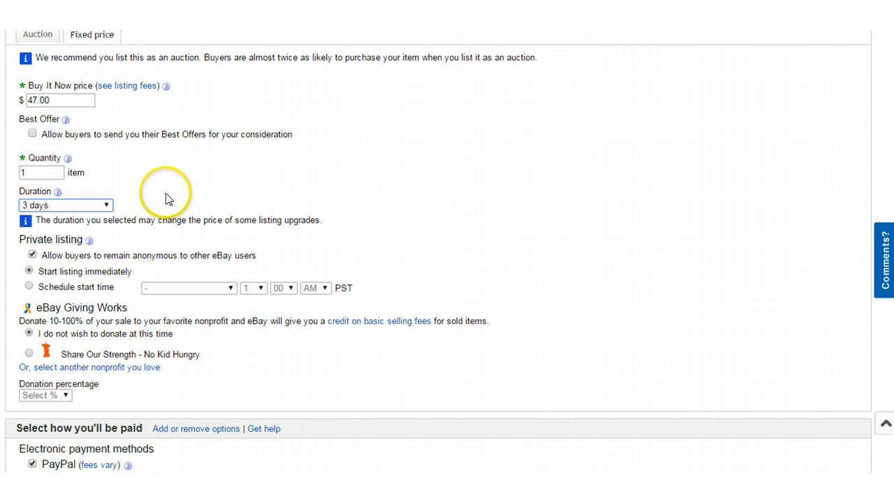
{"action": "left_click", "coordinate": [106, 205]}
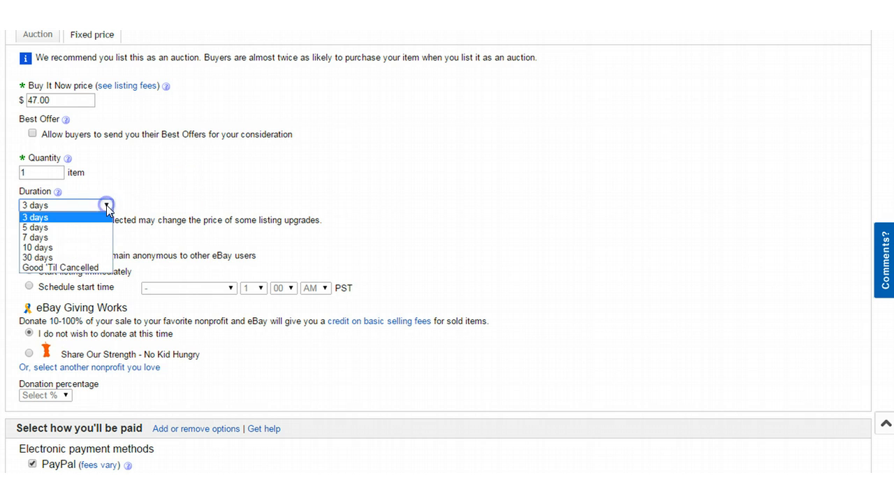
{"action": "left_click", "coordinate": [59, 269]}
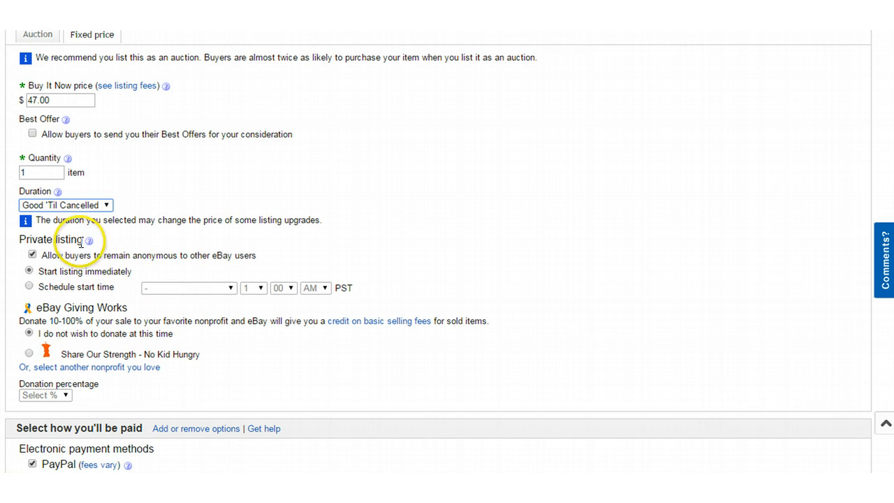
Step: Turn off 'Allow buyers to remain anonymous' and choose to schedule the start time
{"action": "scroll", "coordinate": [65, 239], "scroll_direction": "down", "scroll_amount": 1}
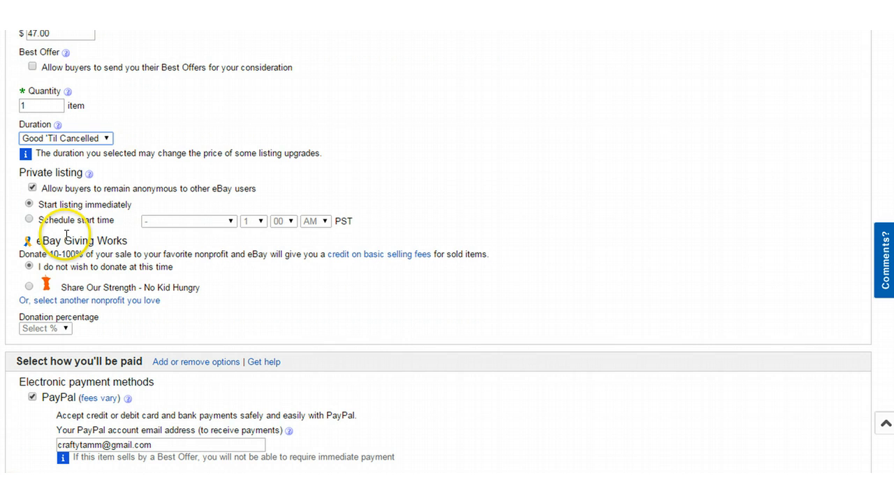
{"action": "left_click", "coordinate": [32, 187]}
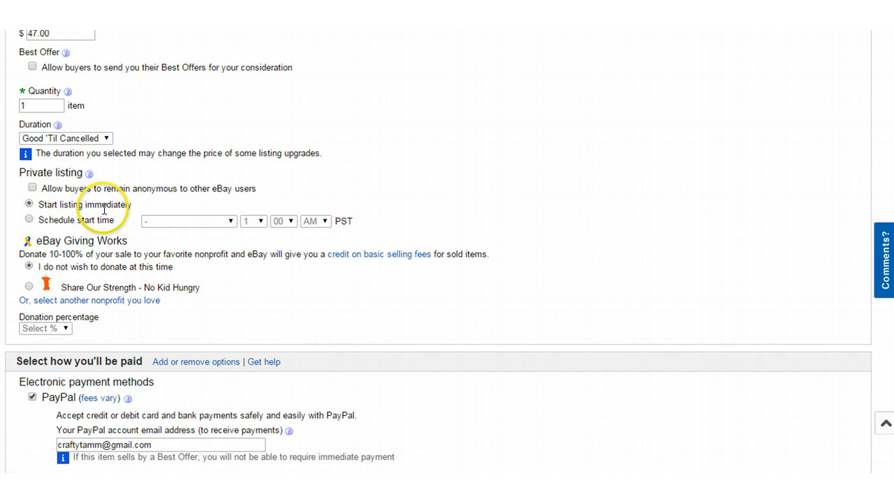
{"action": "left_click", "coordinate": [29, 219]}
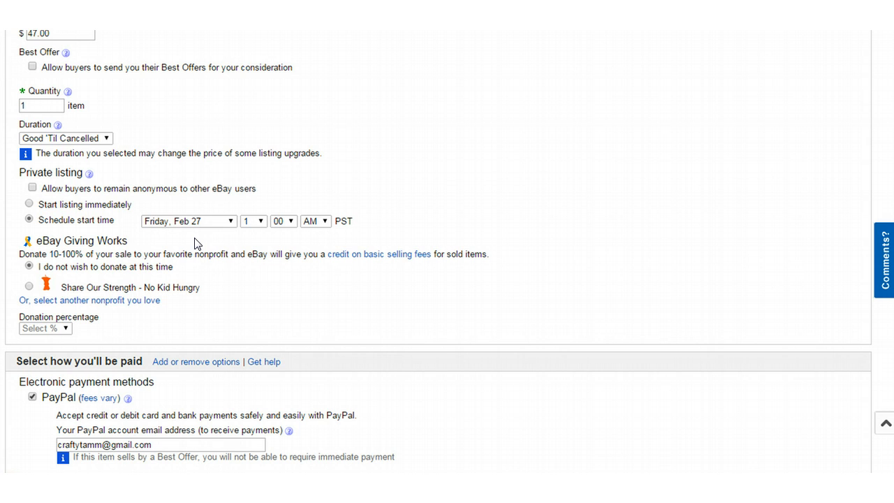
Step: Set the scheduled start to Sunday, Mar 01 at 6:30 PM
{"action": "left_click", "coordinate": [231, 222]}
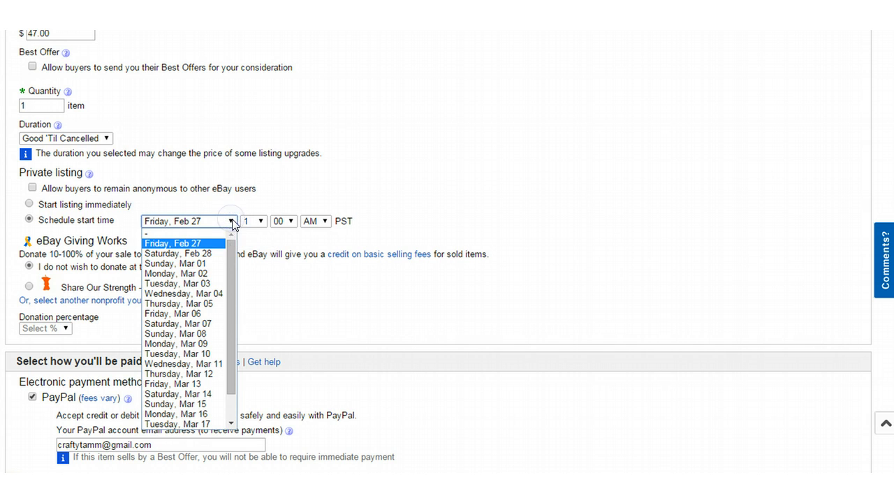
{"action": "left_click", "coordinate": [189, 264]}
{"action": "left_click", "coordinate": [259, 224]}
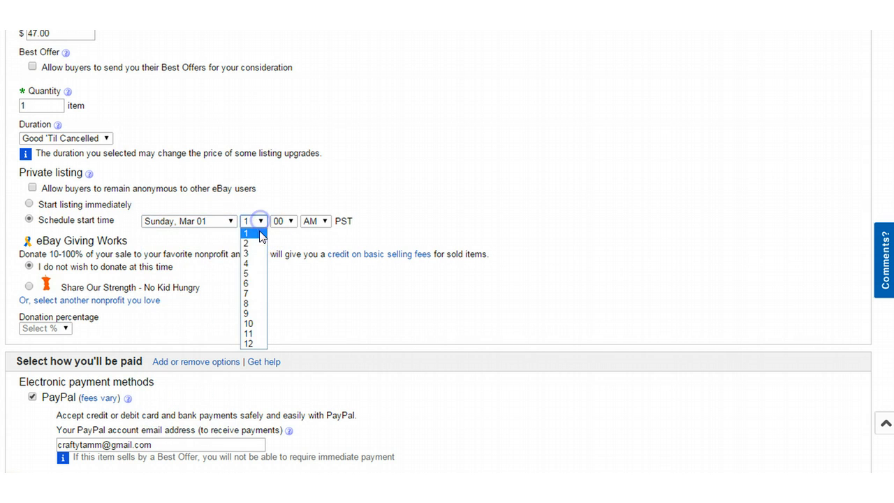
{"action": "left_click", "coordinate": [248, 287]}
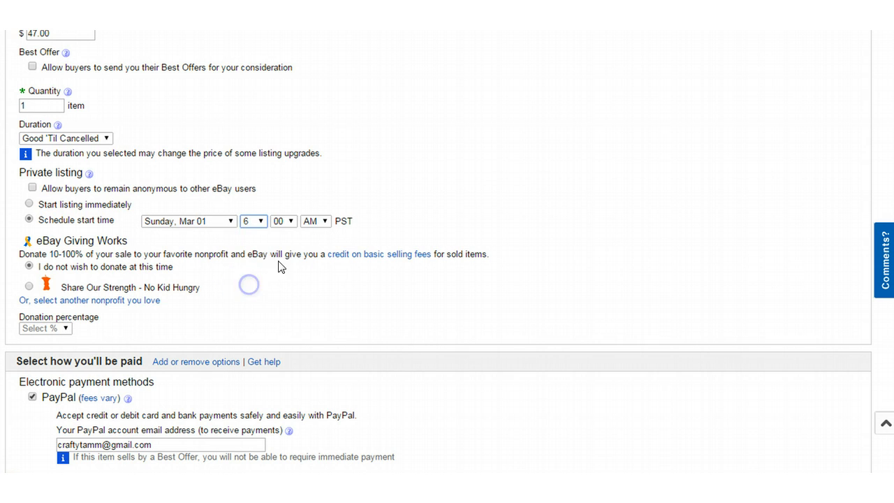
{"action": "left_click", "coordinate": [290, 224]}
{"action": "scroll", "coordinate": [283, 327], "scroll_direction": "down", "scroll_amount": 5}
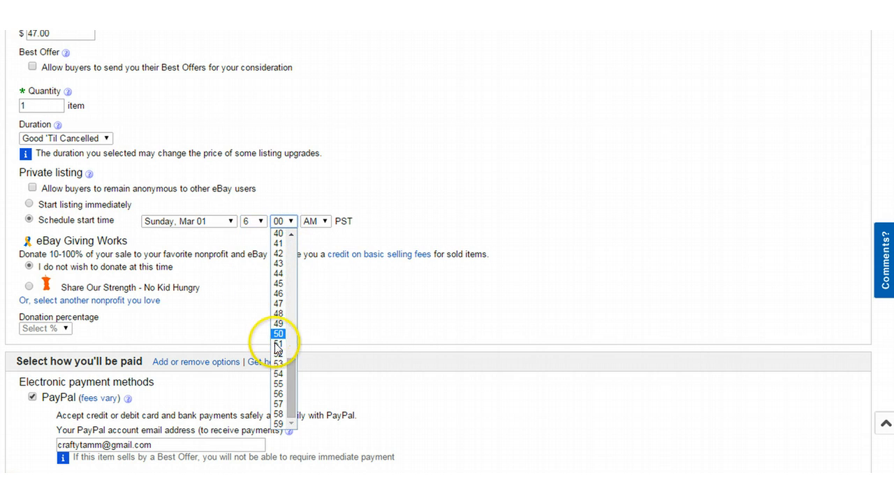
{"action": "scroll", "coordinate": [284, 327], "scroll_direction": "up", "scroll_amount": 5}
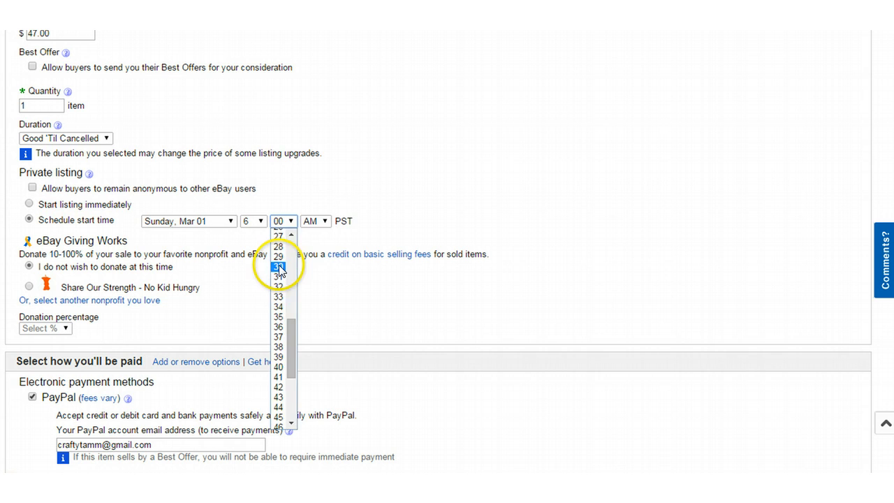
{"action": "left_click", "coordinate": [280, 259]}
{"action": "left_click", "coordinate": [322, 221]}
{"action": "left_click", "coordinate": [313, 241]}
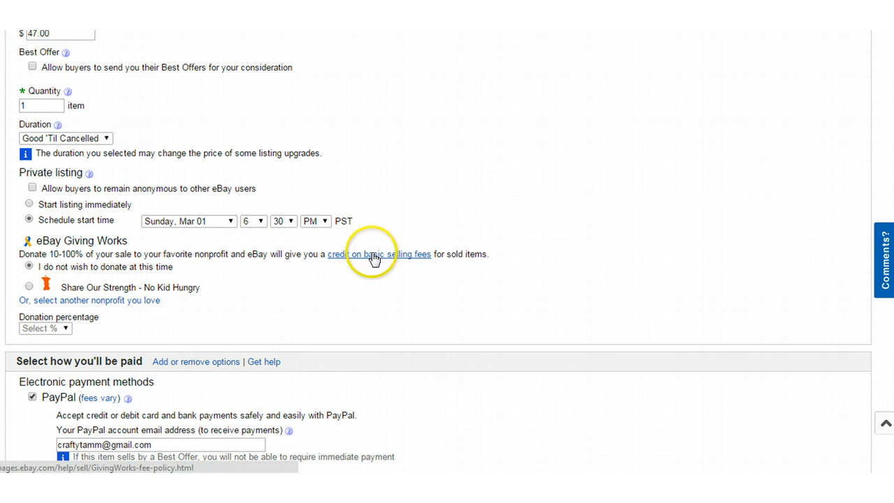
{"action": "scroll", "coordinate": [303, 216], "scroll_direction": "down", "scroll_amount": 1}
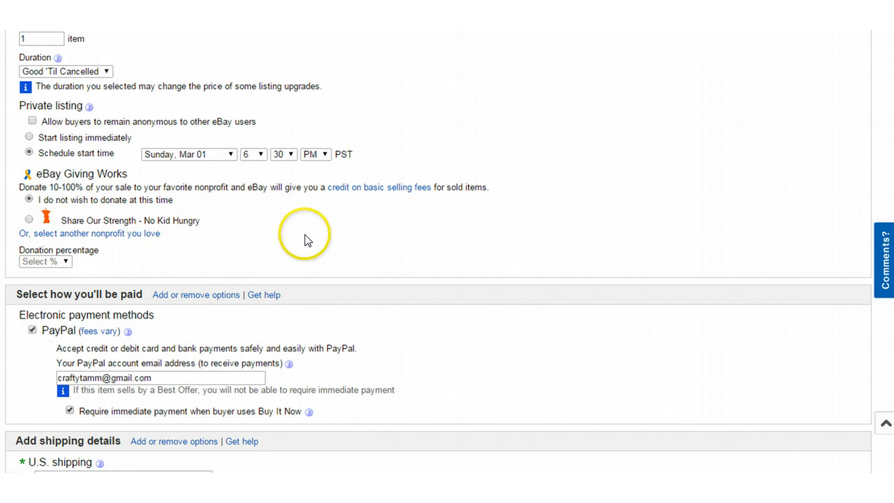
Step: Replace the account name in the PayPal email and untick 'Require immediate payment' for Buy It Now
{"action": "scroll", "coordinate": [363, 234], "scroll_direction": "down", "scroll_amount": 3}
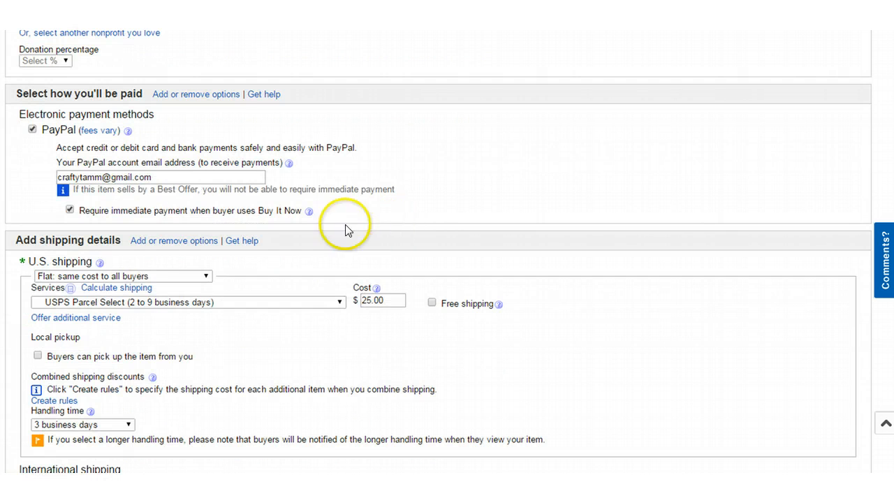
{"action": "left_click_drag", "start_coordinate": [102, 177], "coordinate": [10, 175]}
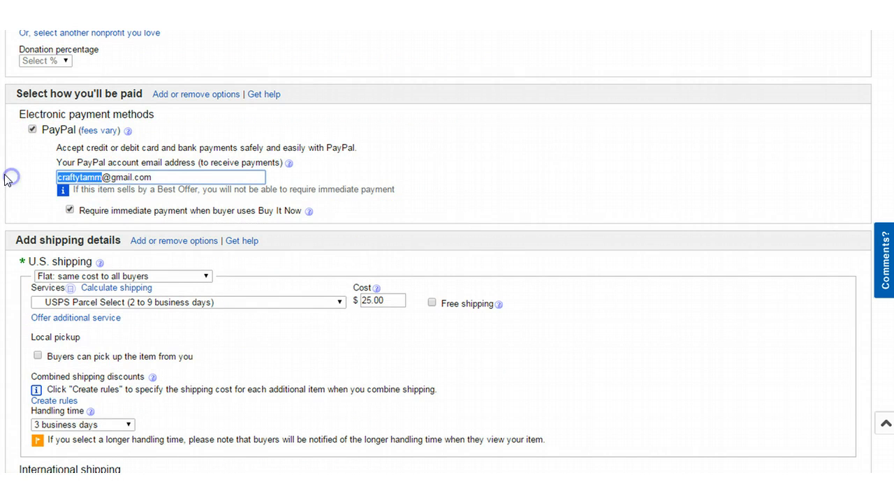
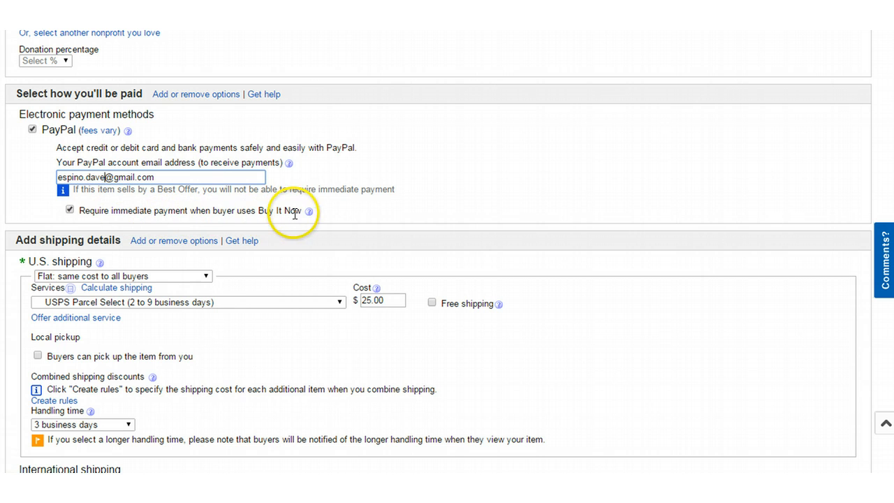
{"action": "left_click", "coordinate": [69, 209]}
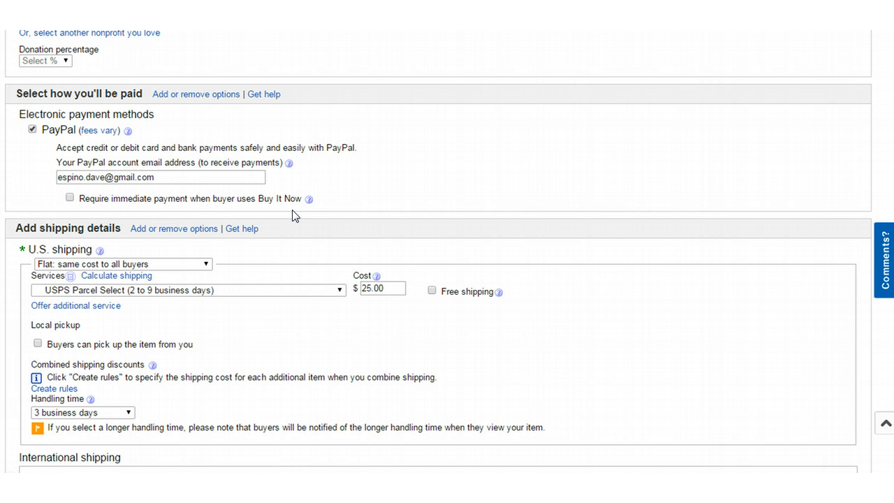
Step: Make USPS Parcel Select shipping free at 0.00 with flat-rate cost for all buyers
{"action": "scroll", "coordinate": [354, 186], "scroll_direction": "down", "scroll_amount": 1}
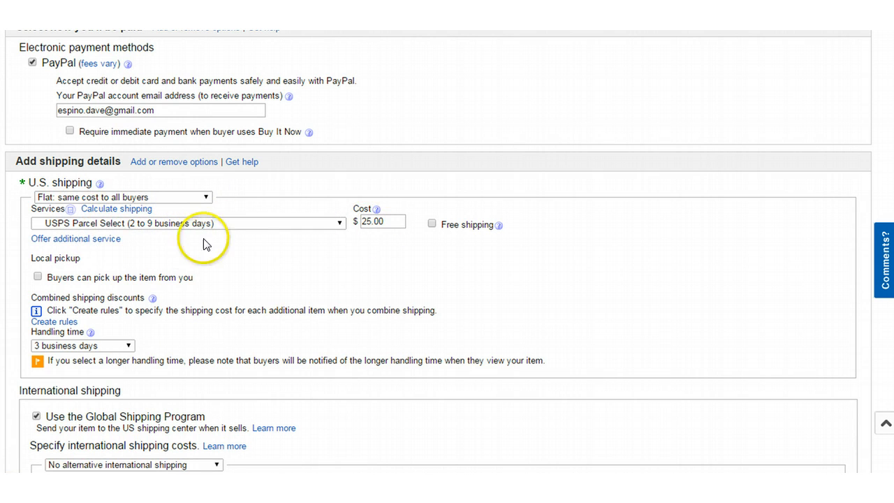
{"action": "left_click", "coordinate": [431, 224]}
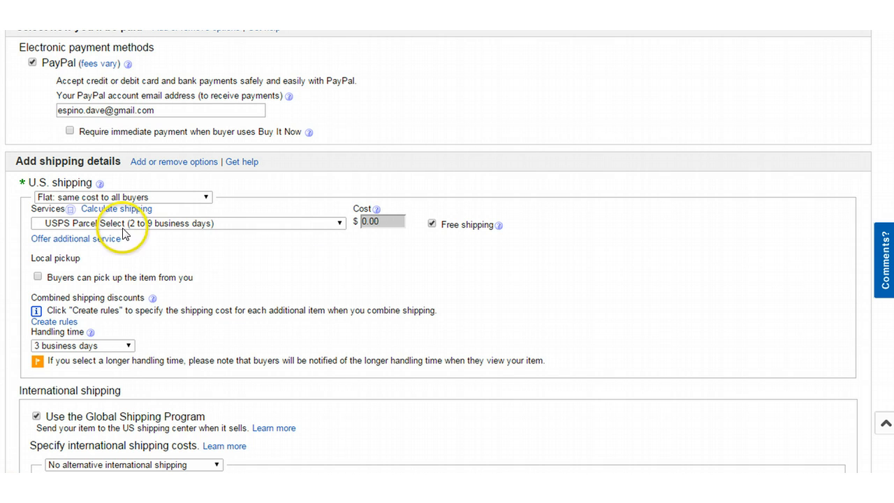
{"action": "left_click", "coordinate": [206, 197]}
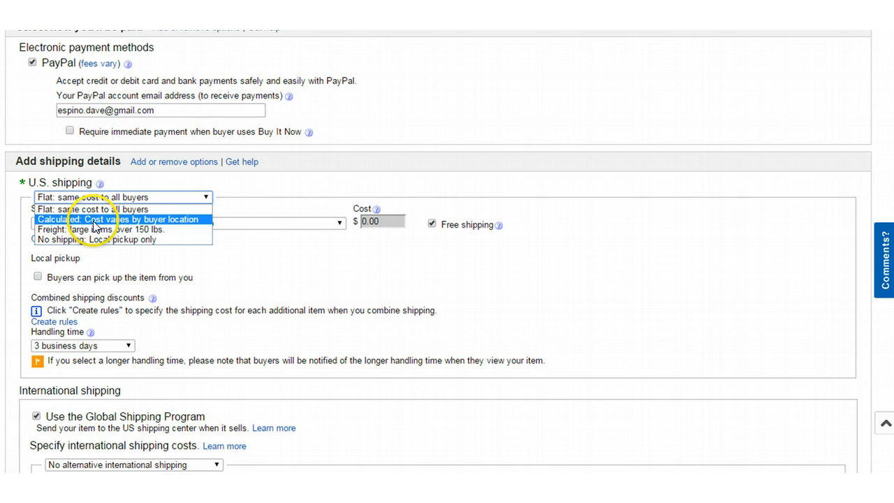
{"action": "left_click", "coordinate": [247, 265]}
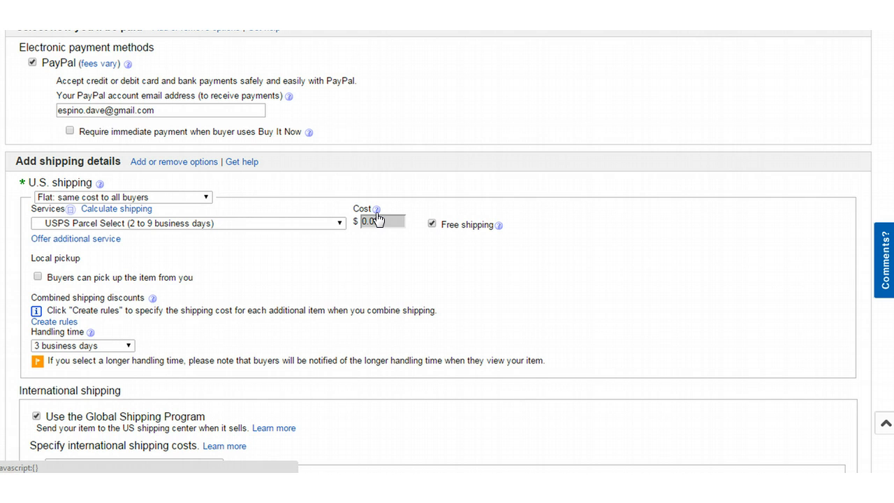
{"action": "scroll", "coordinate": [305, 234], "scroll_direction": "down", "scroll_amount": 1}
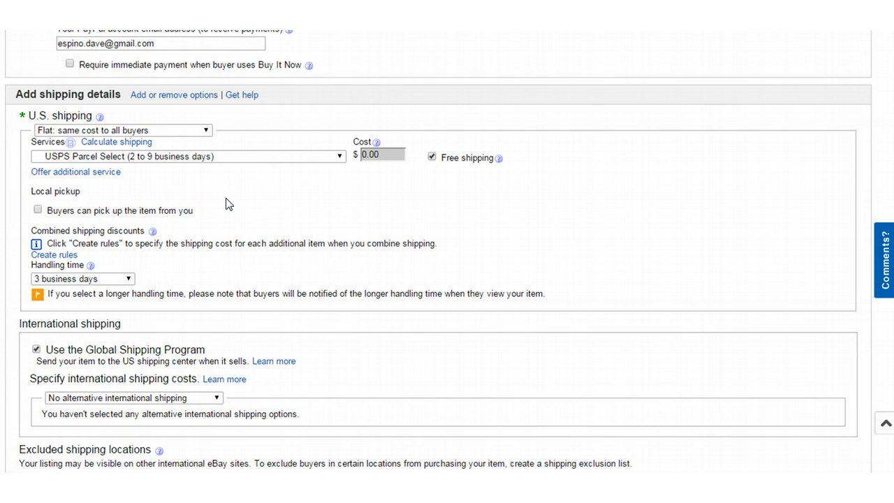
Step: Review the handling time options and keep 3 business days
{"action": "scroll", "coordinate": [236, 208], "scroll_direction": "down", "scroll_amount": 2}
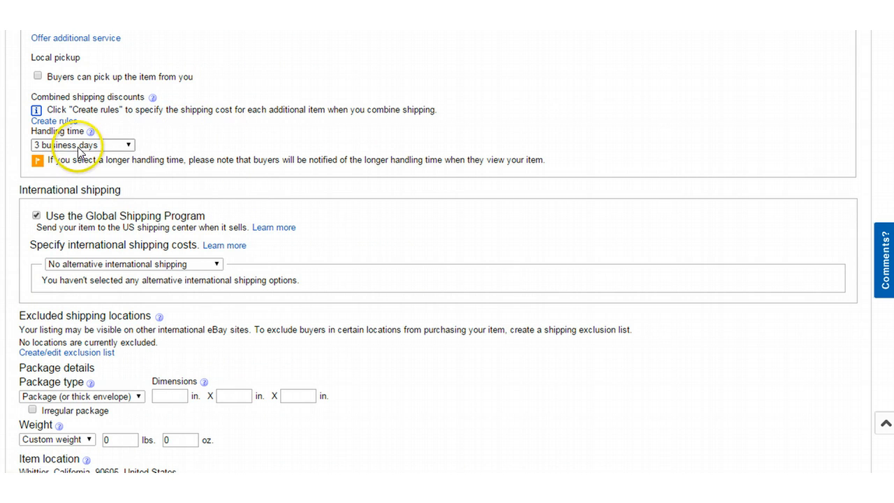
{"action": "left_click", "coordinate": [128, 145]}
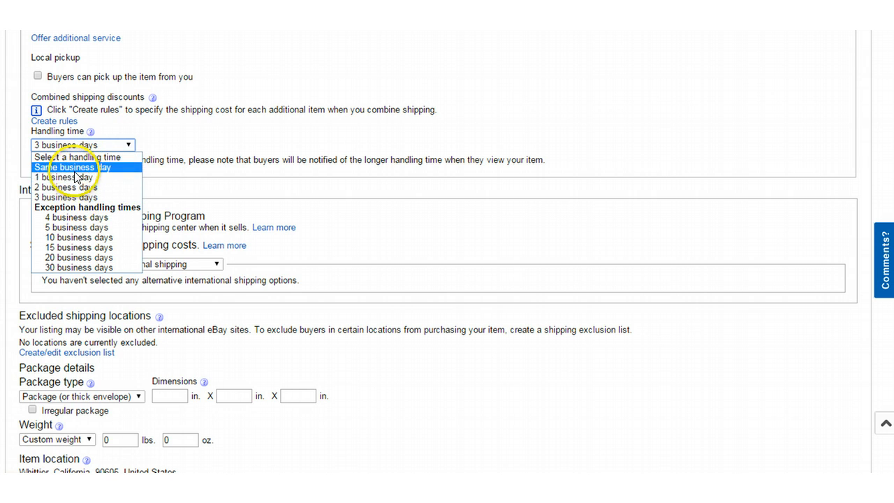
{"action": "left_click", "coordinate": [186, 141]}
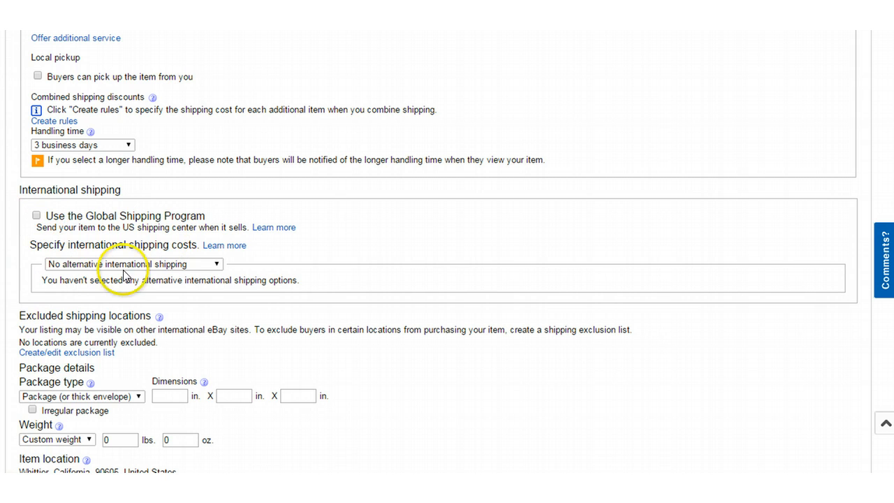
Step: Set international shipping to 'Flat: same cost to all buyers' and scroll to the form's end
{"action": "left_click", "coordinate": [216, 264]}
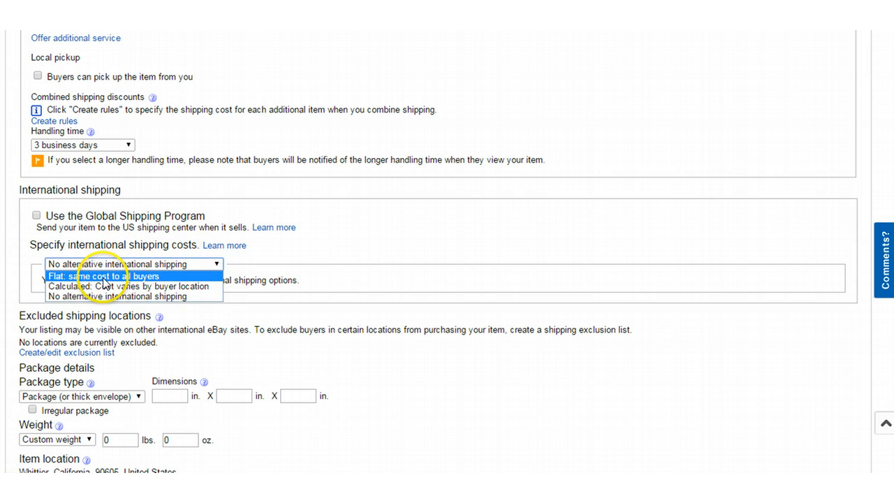
{"action": "left_click", "coordinate": [102, 276]}
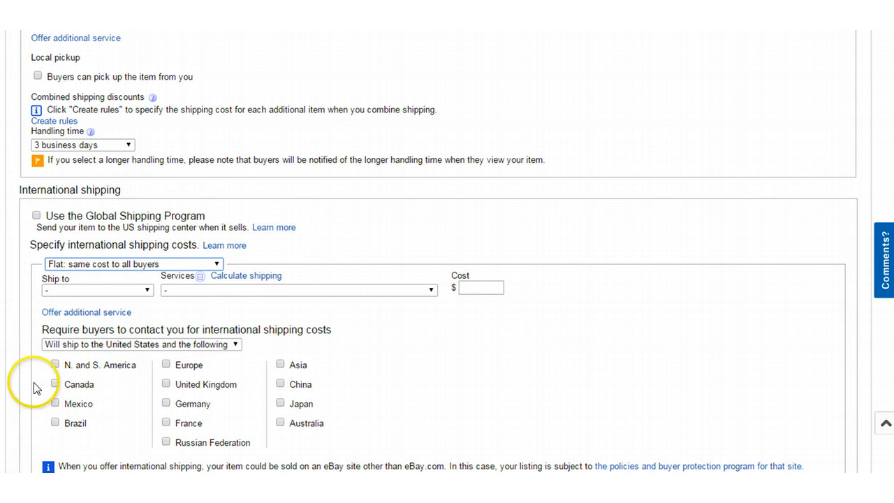
{"action": "scroll", "coordinate": [34, 387], "scroll_direction": "down", "scroll_amount": 2}
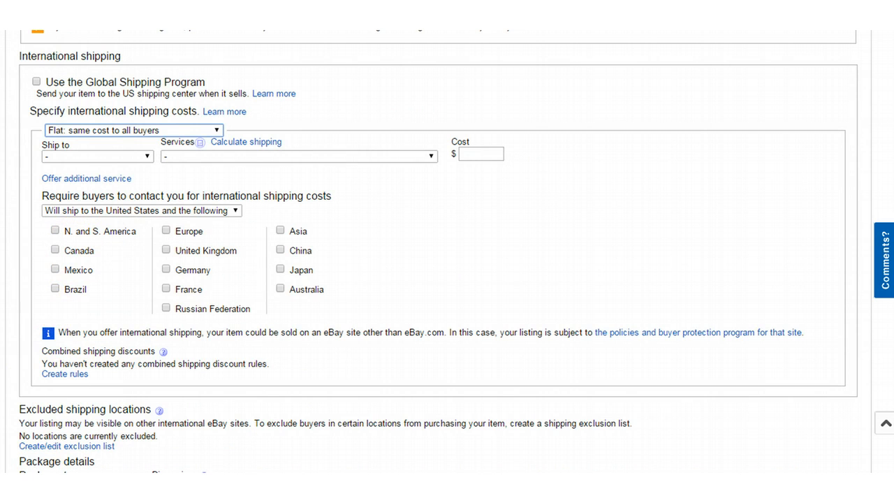
{"action": "scroll", "coordinate": [370, 339], "scroll_direction": "down", "scroll_amount": 3}
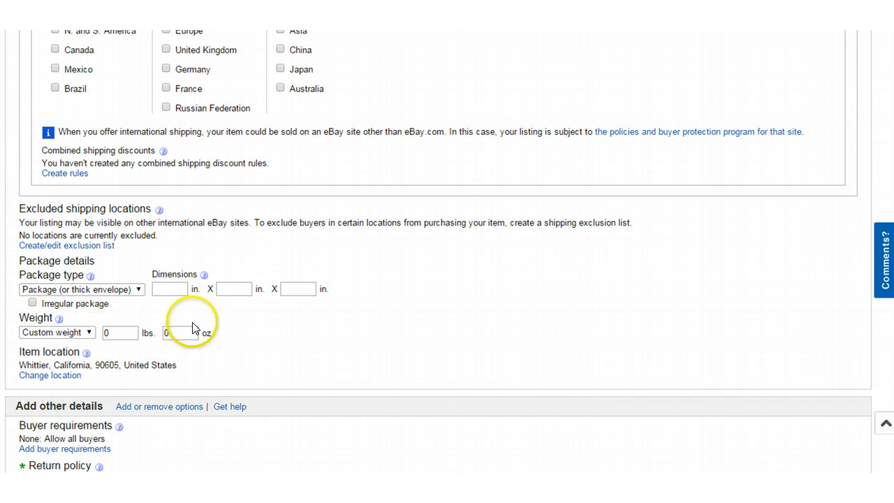
{"action": "scroll", "coordinate": [180, 329], "scroll_direction": "down", "scroll_amount": 3}
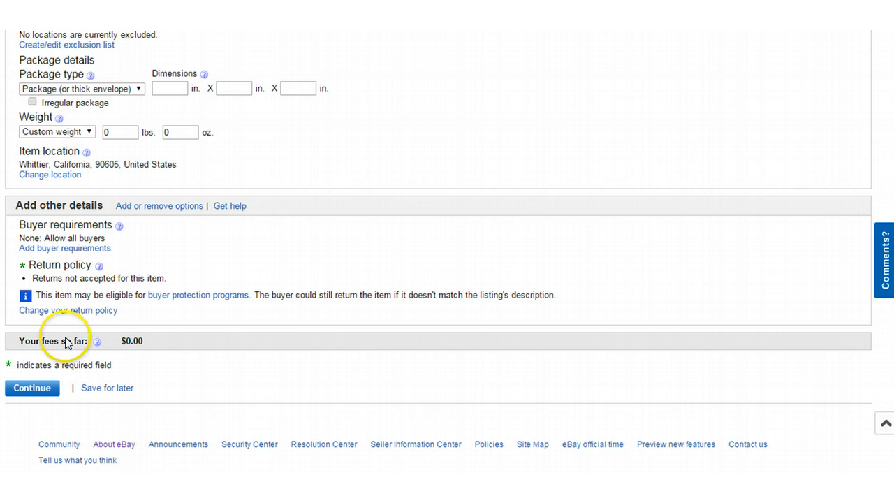
Step: Continue to the review page, check the fees, and list the item for its Mar 01 start
{"action": "left_click", "coordinate": [32, 388]}
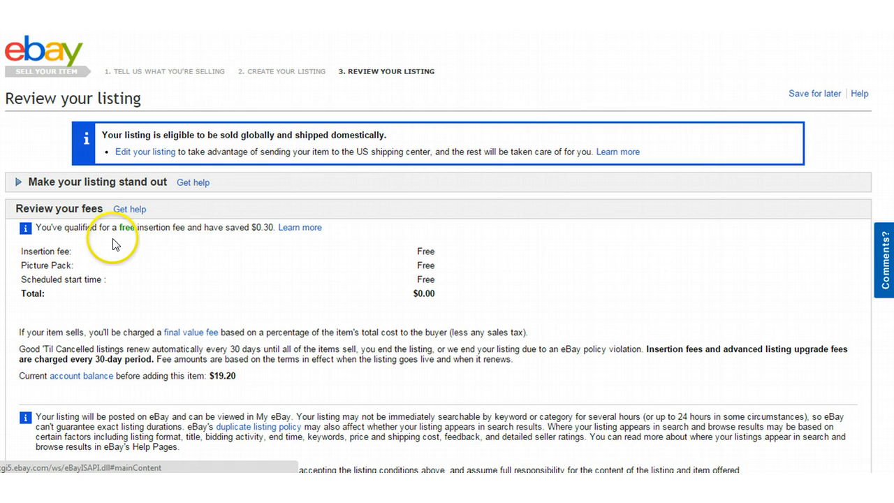
{"action": "scroll", "coordinate": [114, 243], "scroll_direction": "down", "scroll_amount": 1}
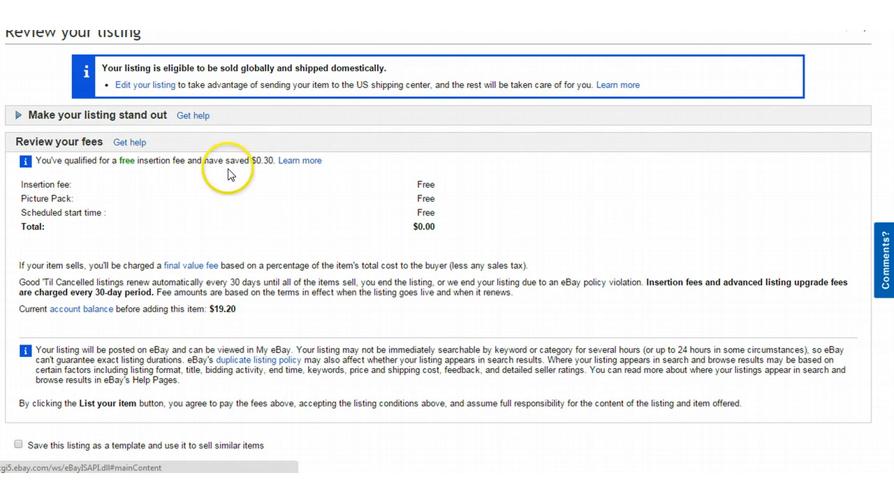
{"action": "scroll", "coordinate": [182, 238], "scroll_direction": "down", "scroll_amount": 1}
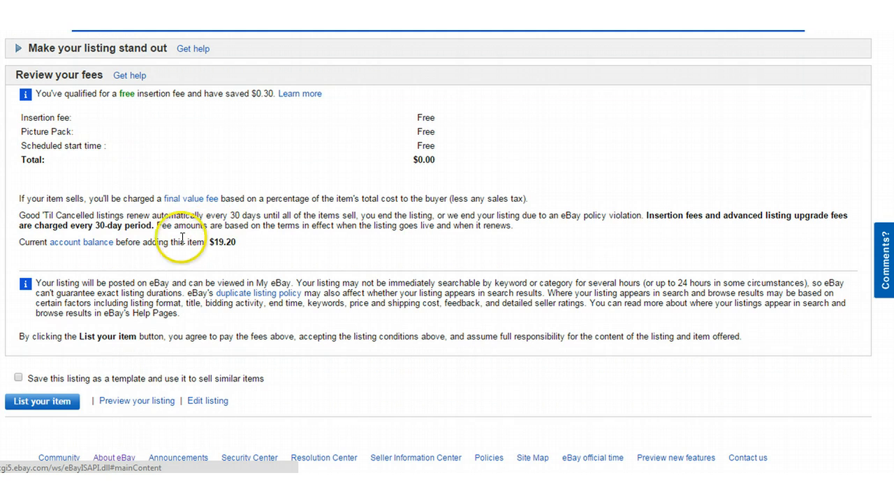
{"action": "scroll", "coordinate": [146, 209], "scroll_direction": "down", "scroll_amount": 1}
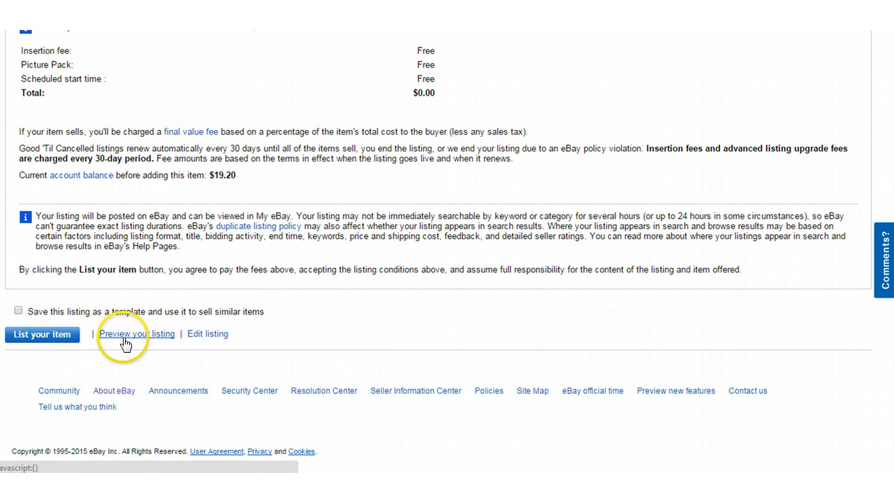
{"action": "left_click", "coordinate": [47, 335]}
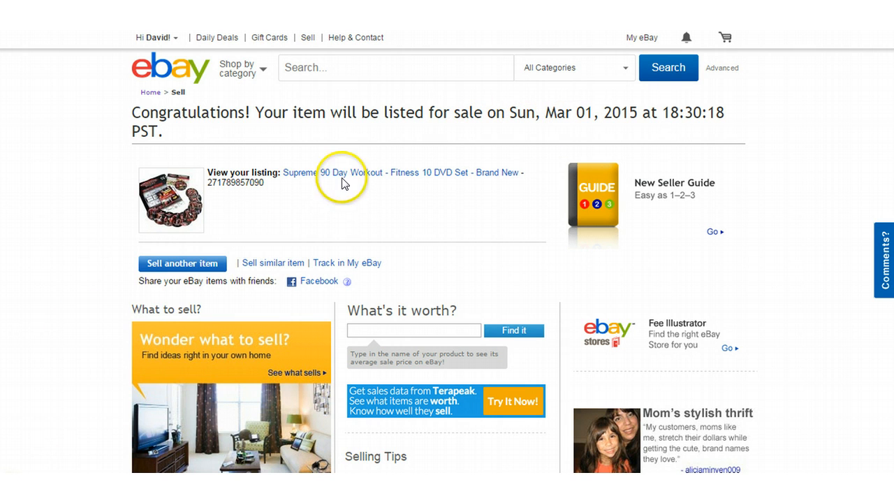
Step: Open the scheduled listing's item page, showing US $47.00 with free shipping
{"action": "left_click", "coordinate": [313, 173]}
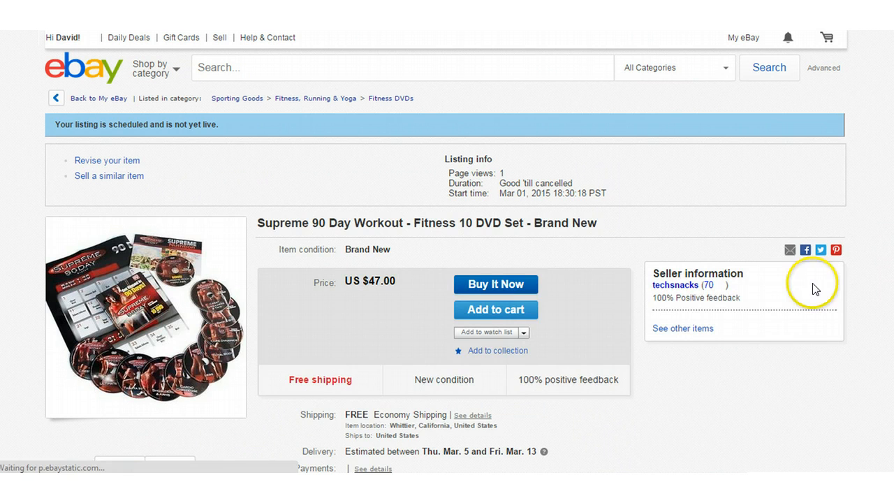
{"action": "scroll", "coordinate": [425, 252], "scroll_direction": "down", "scroll_amount": 1}
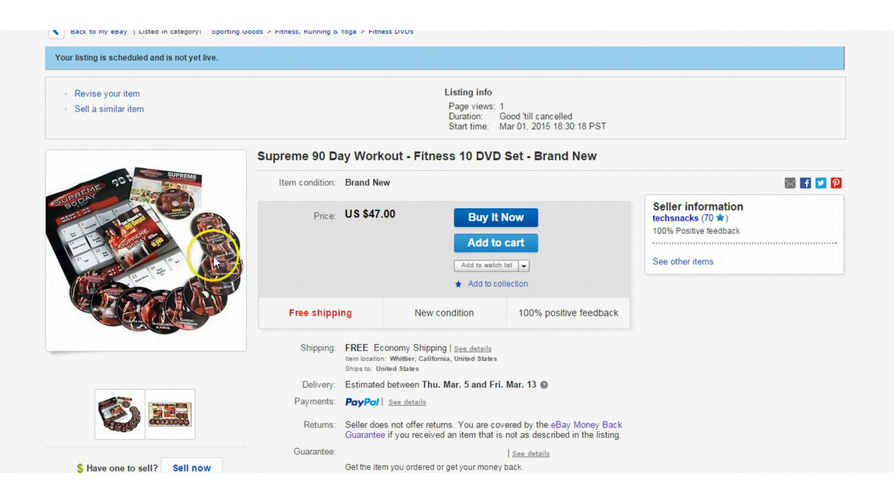
{"action": "scroll", "coordinate": [112, 266], "scroll_direction": "down", "scroll_amount": 2}
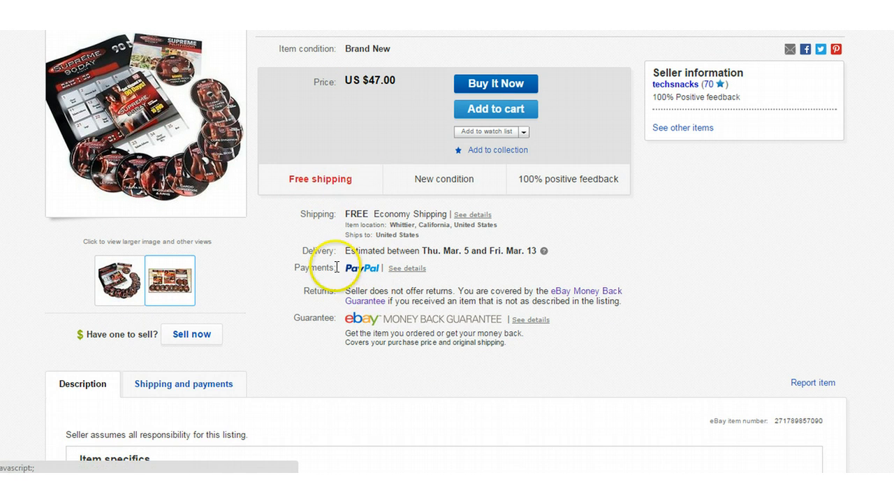
{"action": "scroll", "coordinate": [328, 269], "scroll_direction": "down", "scroll_amount": 3}
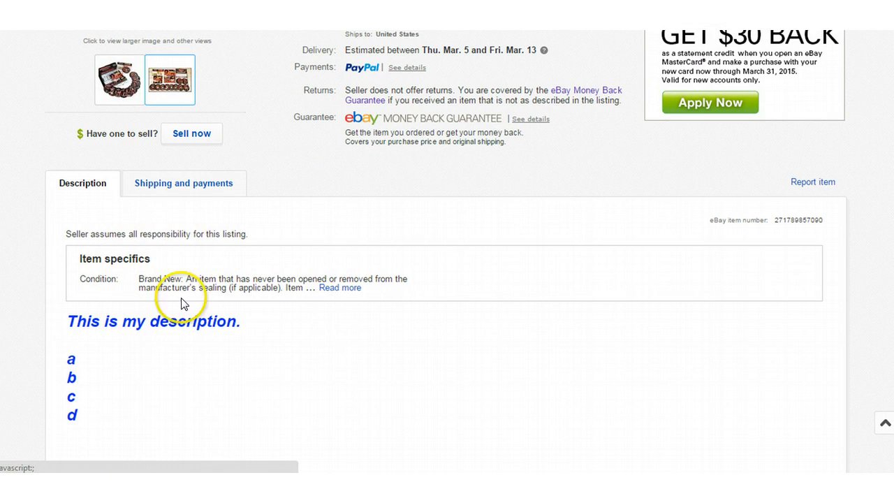
Step: Check the Shipping and payments details, then return to the top of the page
{"action": "left_click", "coordinate": [183, 184]}
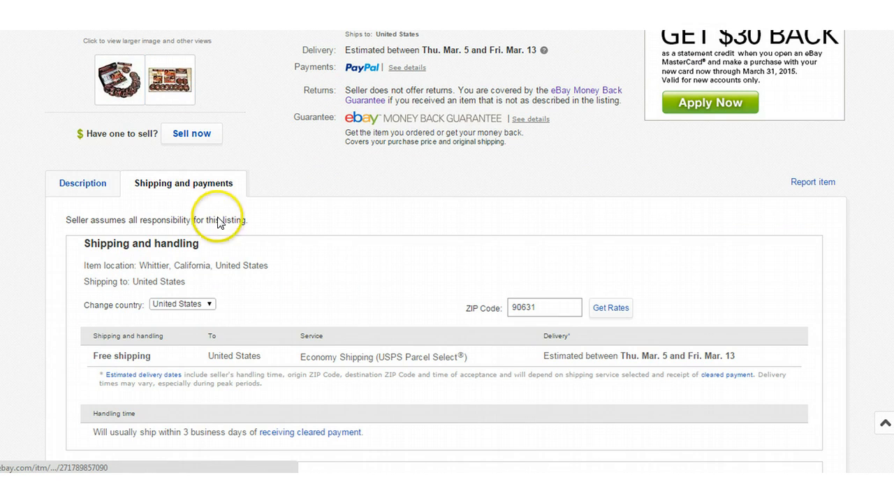
{"action": "scroll", "coordinate": [224, 219], "scroll_direction": "down", "scroll_amount": 1}
{"action": "scroll", "coordinate": [347, 366], "scroll_direction": "down", "scroll_amount": 2}
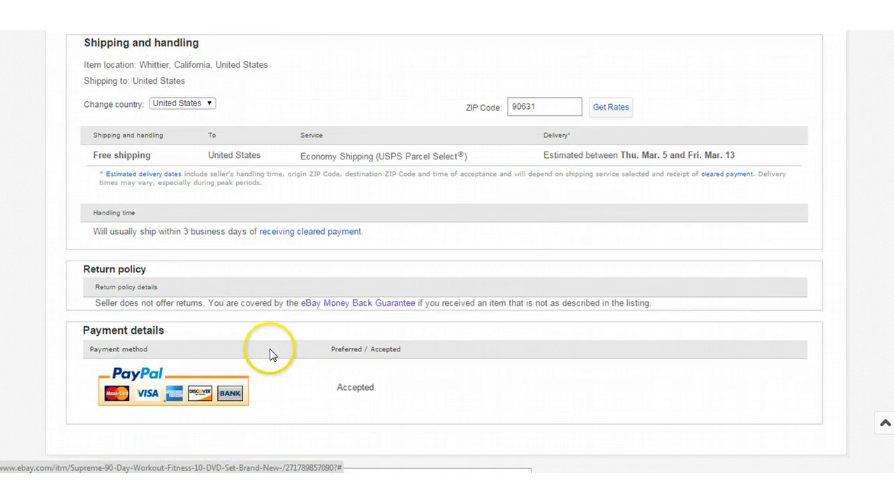
{"action": "scroll", "coordinate": [153, 248], "scroll_direction": "up", "scroll_amount": 4}
{"action": "scroll", "coordinate": [155, 259], "scroll_direction": "down", "scroll_amount": 9}
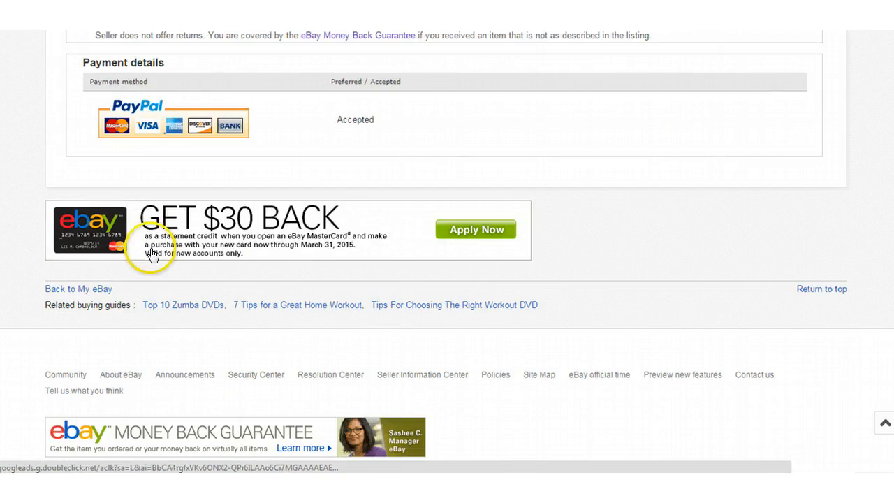
{"action": "scroll", "coordinate": [209, 279], "scroll_direction": "up", "scroll_amount": 15}
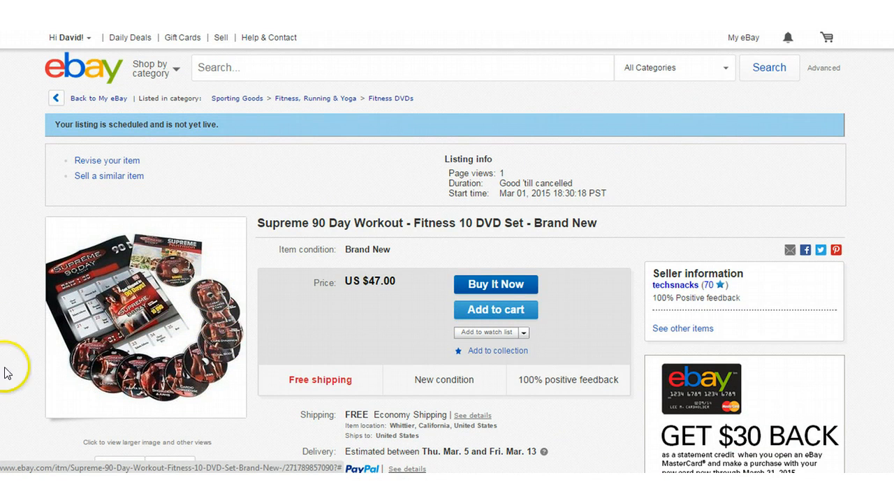
{"action": "mouse_move", "coordinate": [170, 469]}
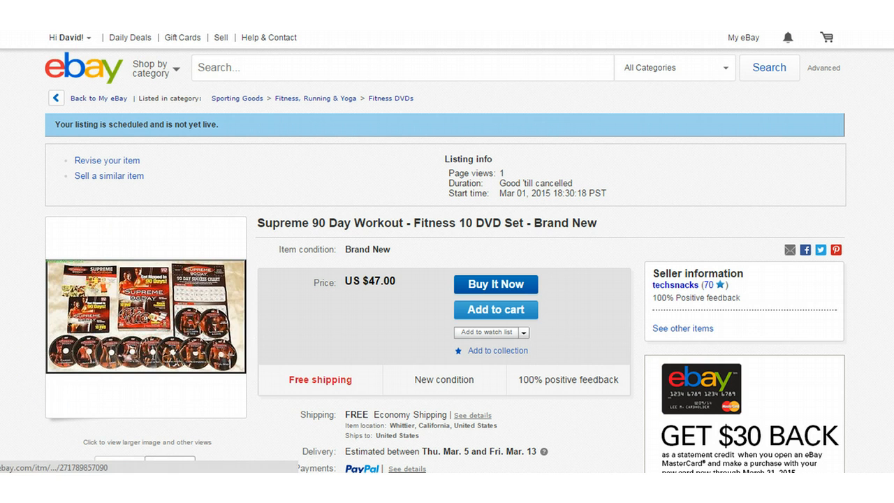